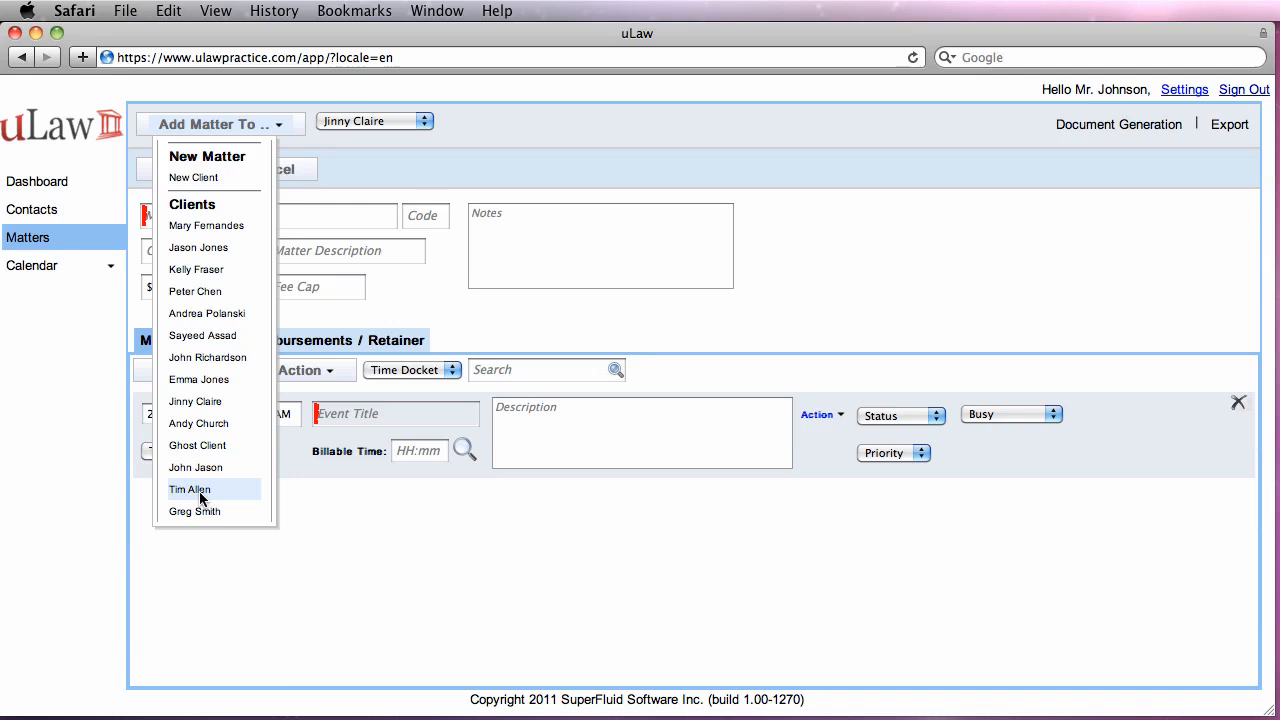
Assign the new matter to the second-to-last client in the list and title it "impaired driving case"
click(190, 489)
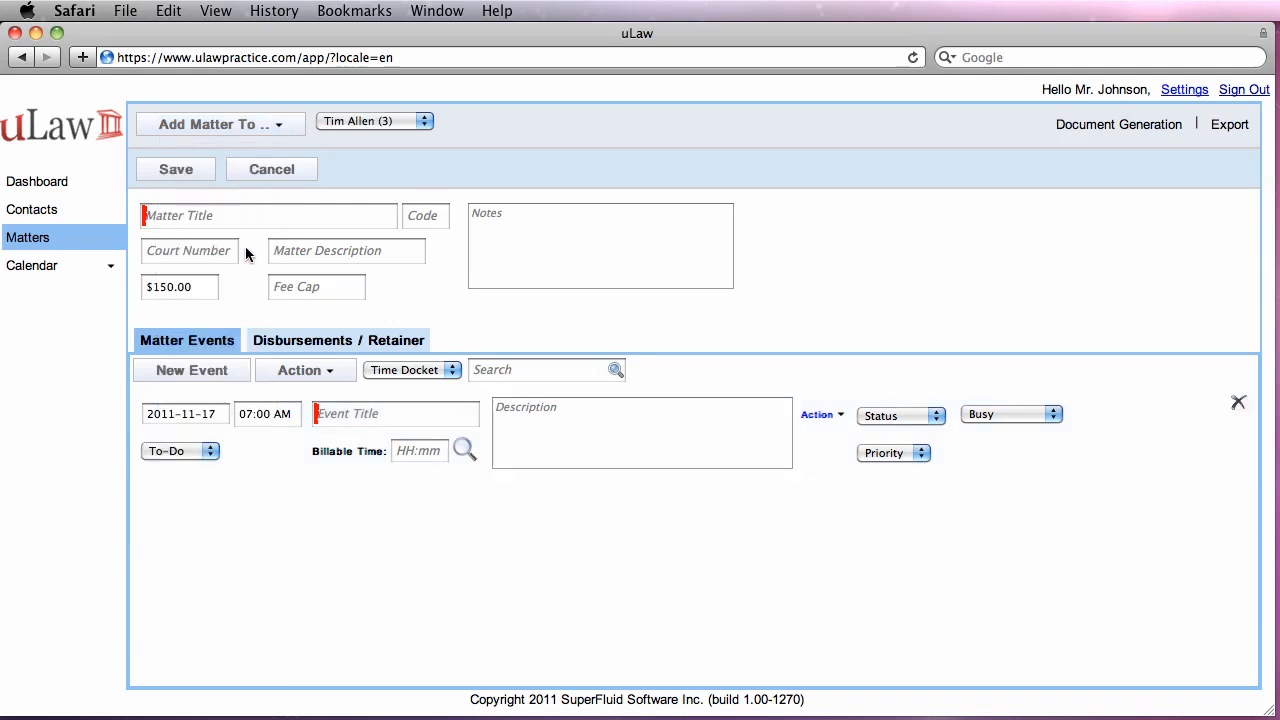
click(219, 218)
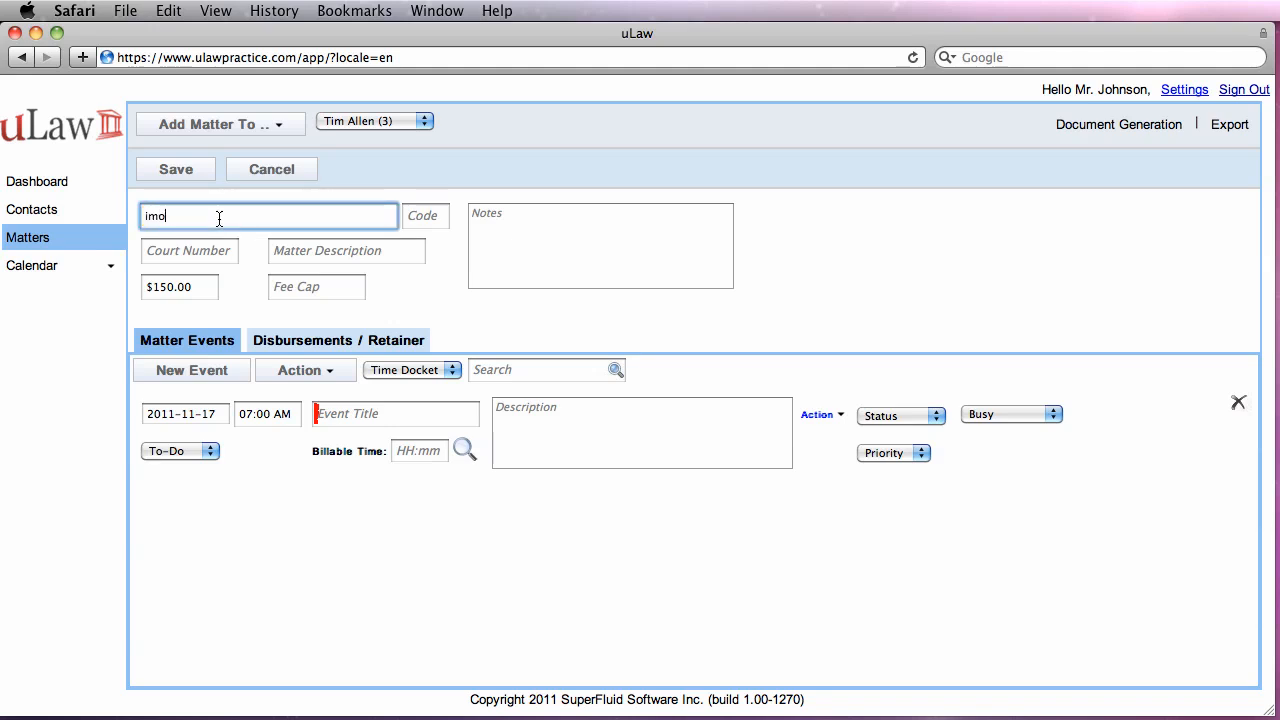
text(imo)
key(BackSpace)
text(paired driving case)
Title the matter's event with the suggested entry "Initial Client Meeting"
click(355, 415)
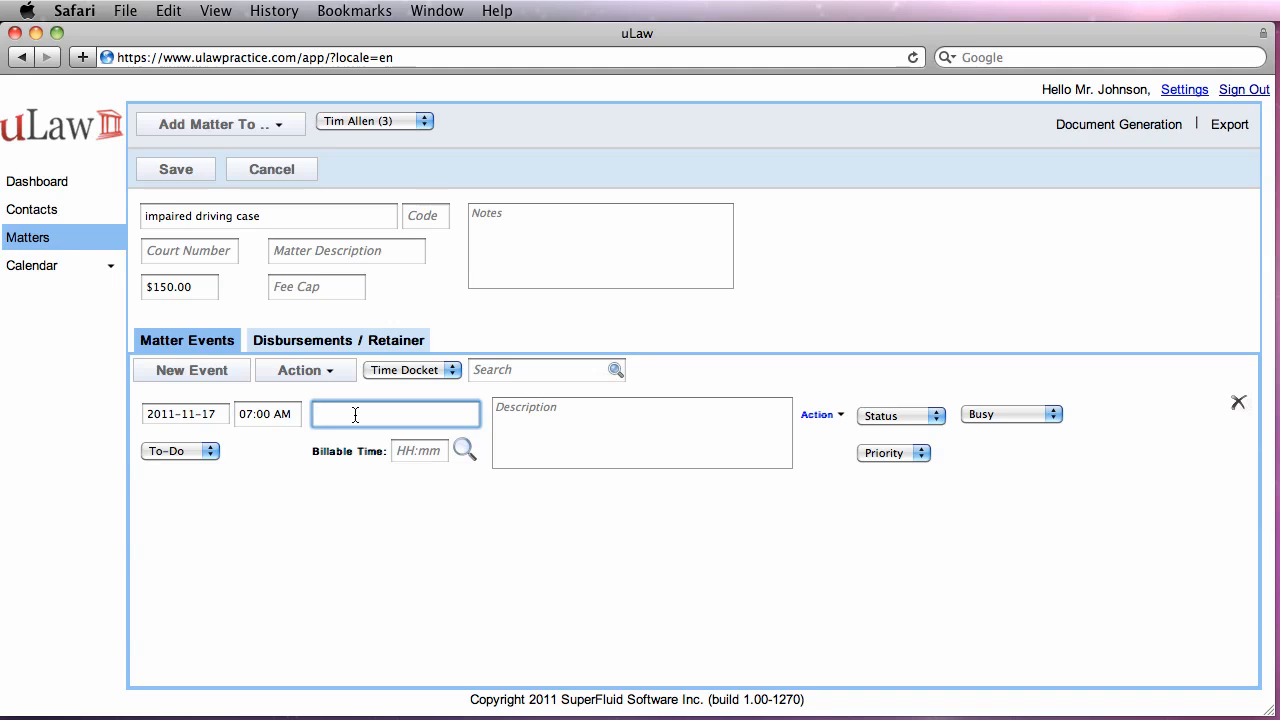
text(ini)
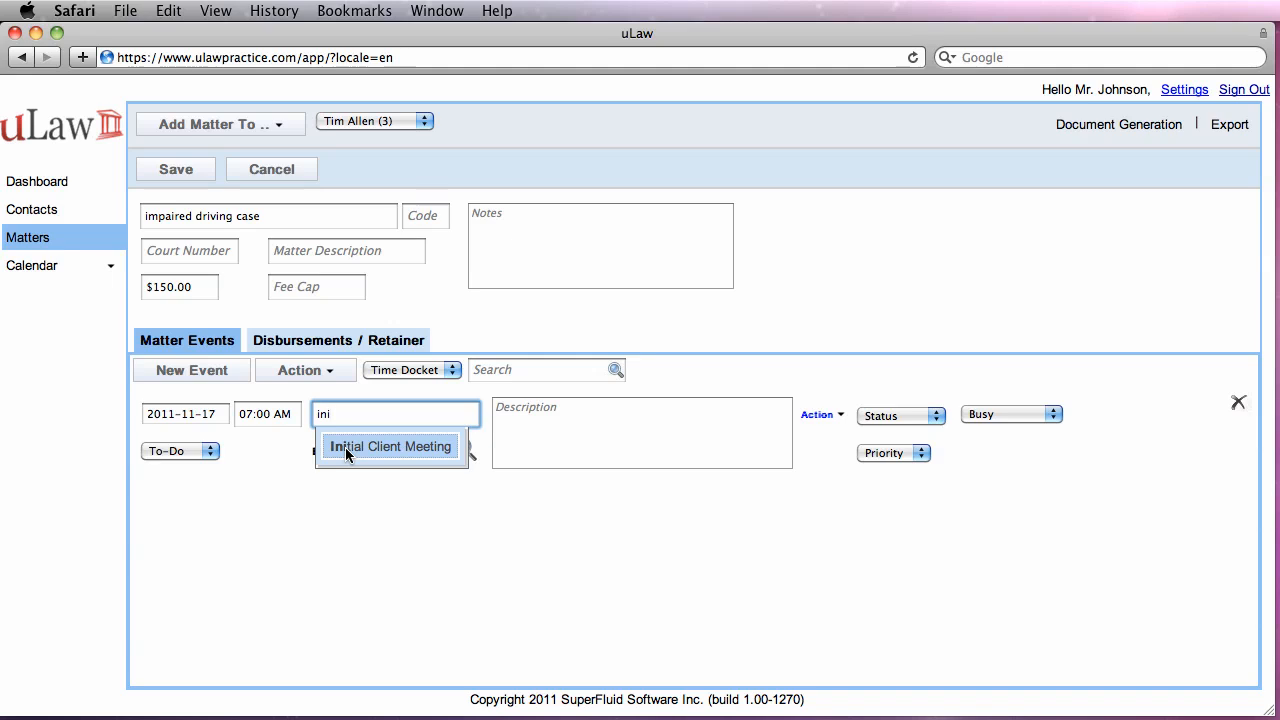
click(345, 447)
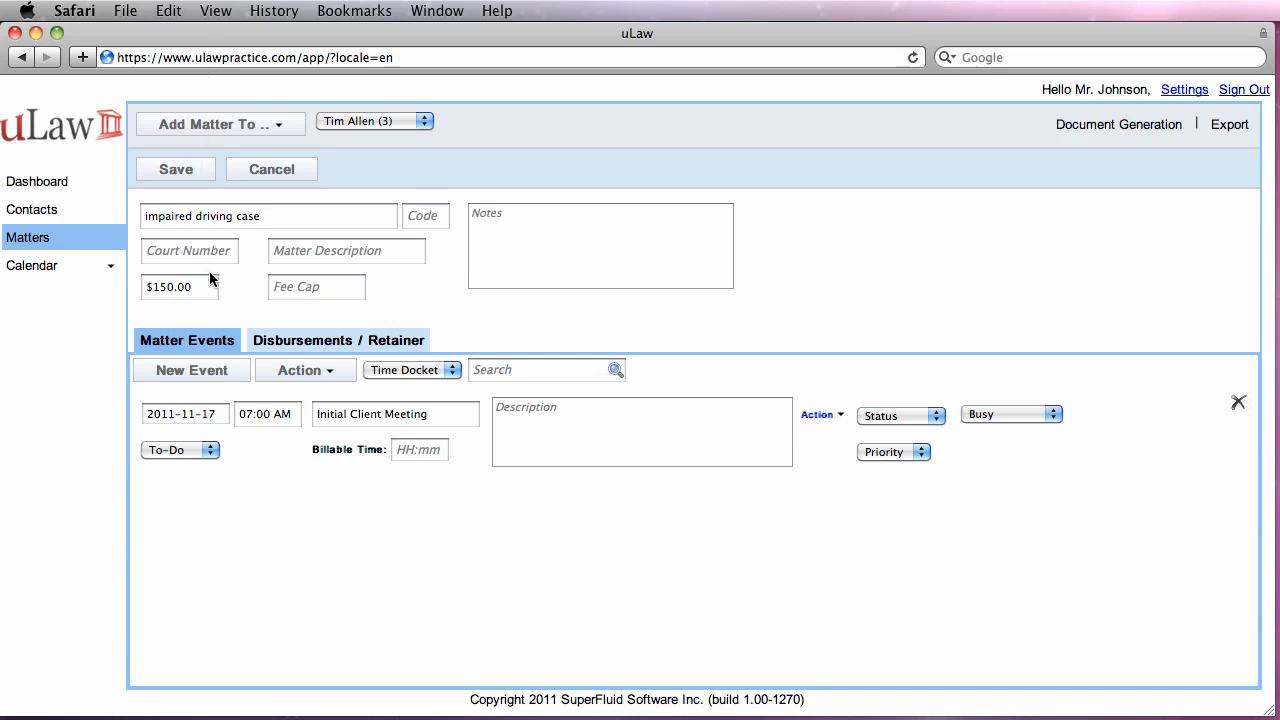
Set the matter's fee rate to $250.00 and save the new matter
click(158, 289)
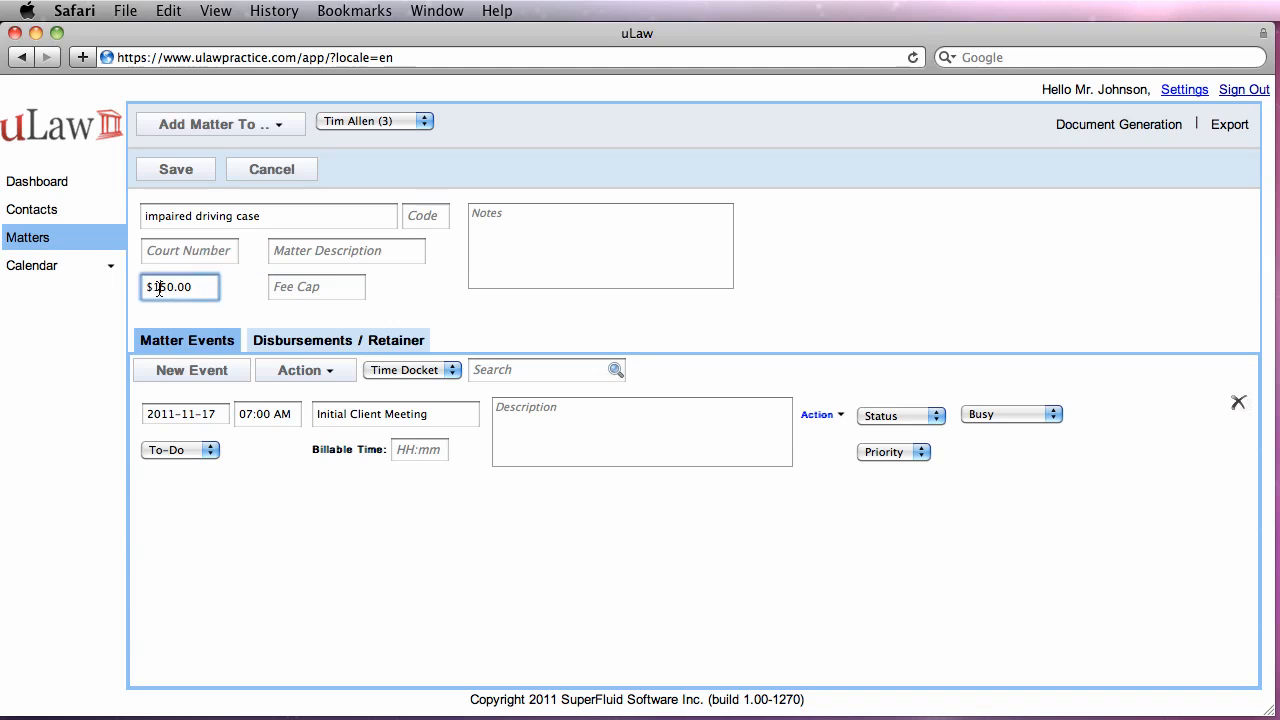
key(BackSpace)
text(2)
click(188, 168)
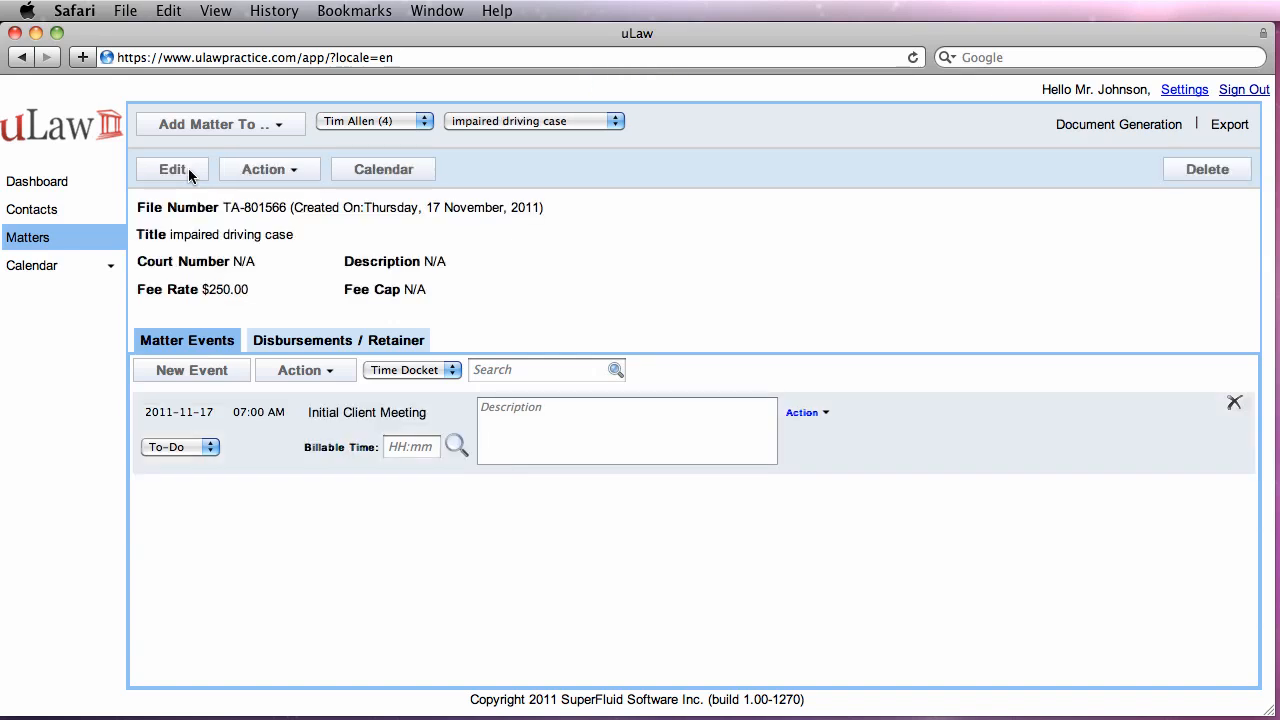
Set the Initial Retainer Amount item under Disbursements / Retainer to $500.00 and save the matter
click(1090, 128)
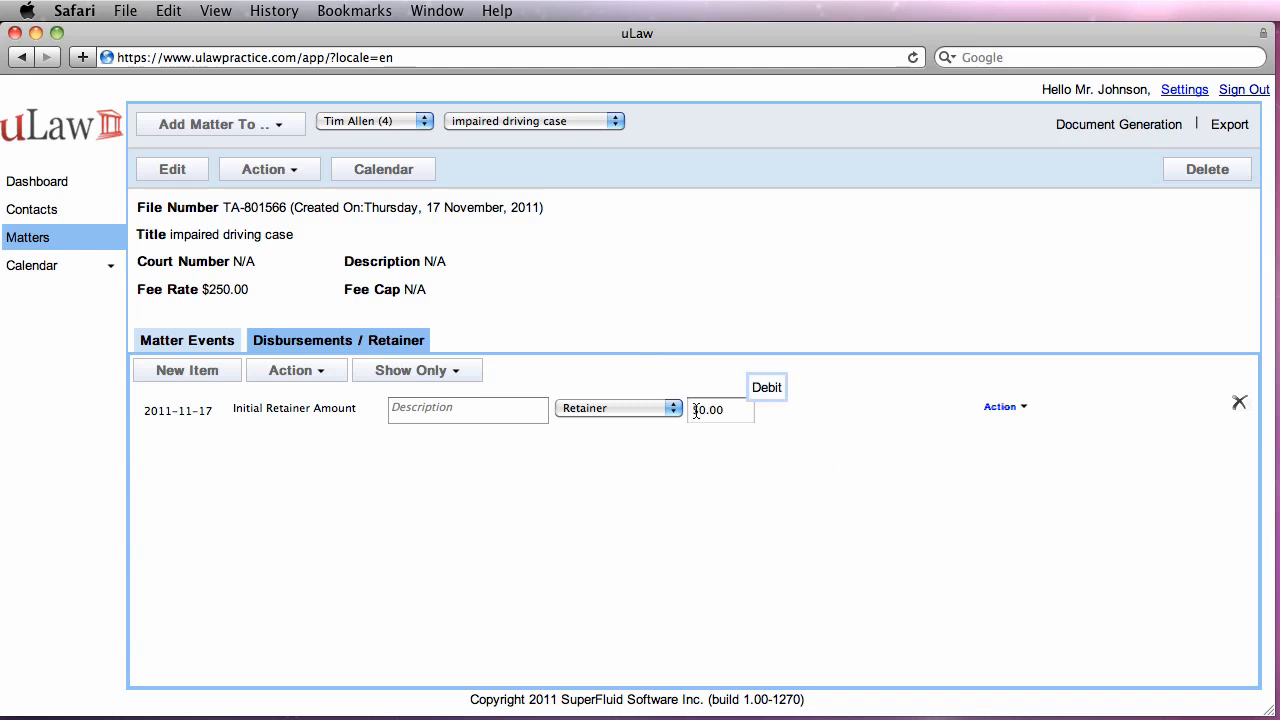
click(696, 410)
text(50)
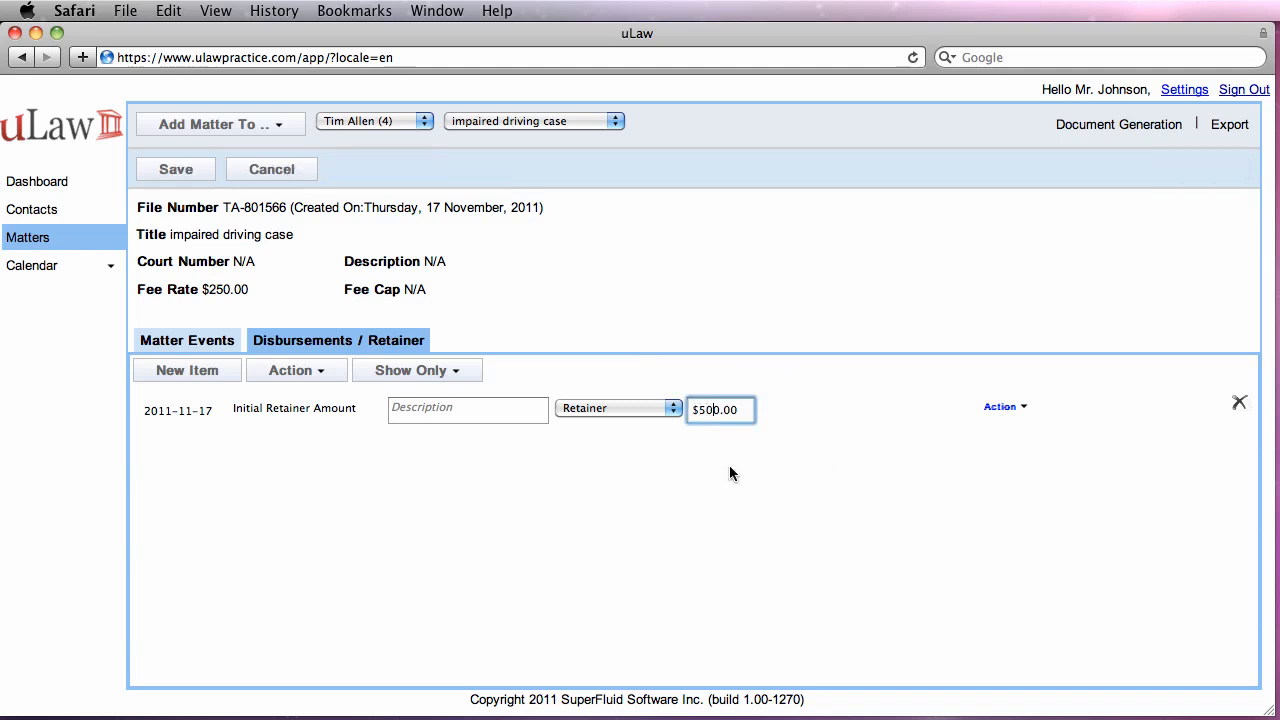
click(174, 170)
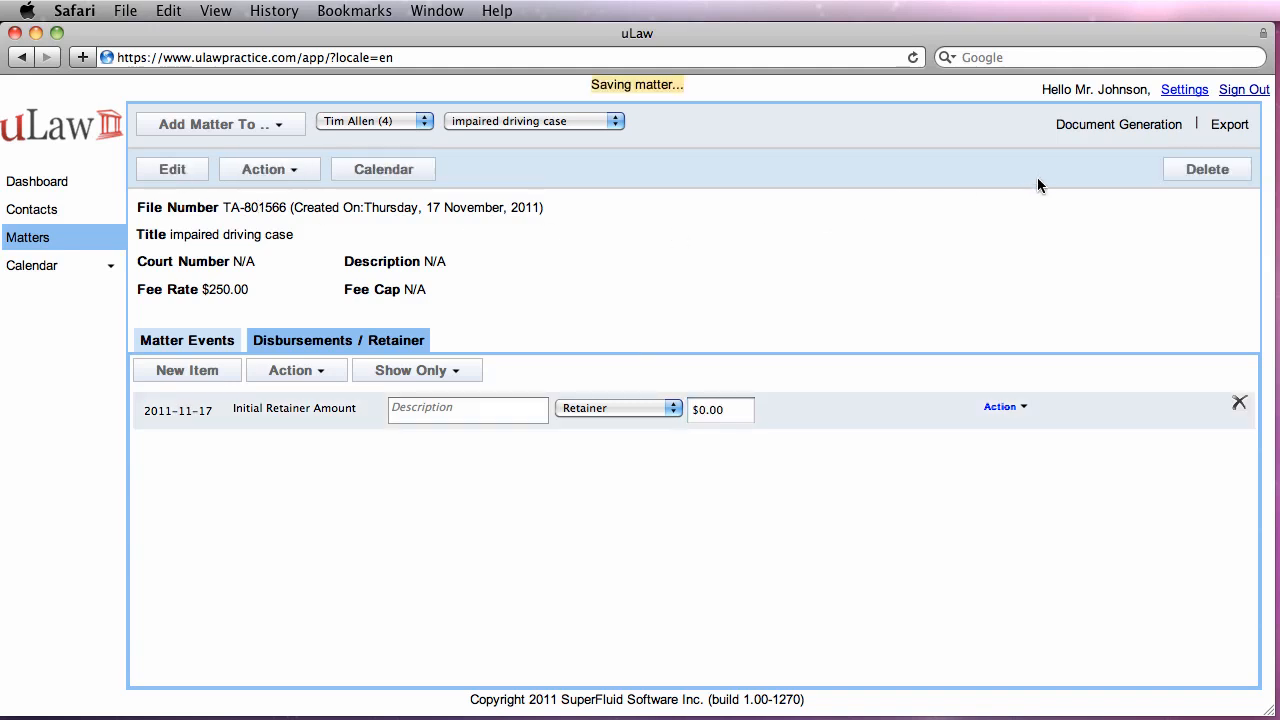
Download a retainer receipt for the matter marked as paid by cheque with a duplicate receipt, and review the PDF
click(1115, 124)
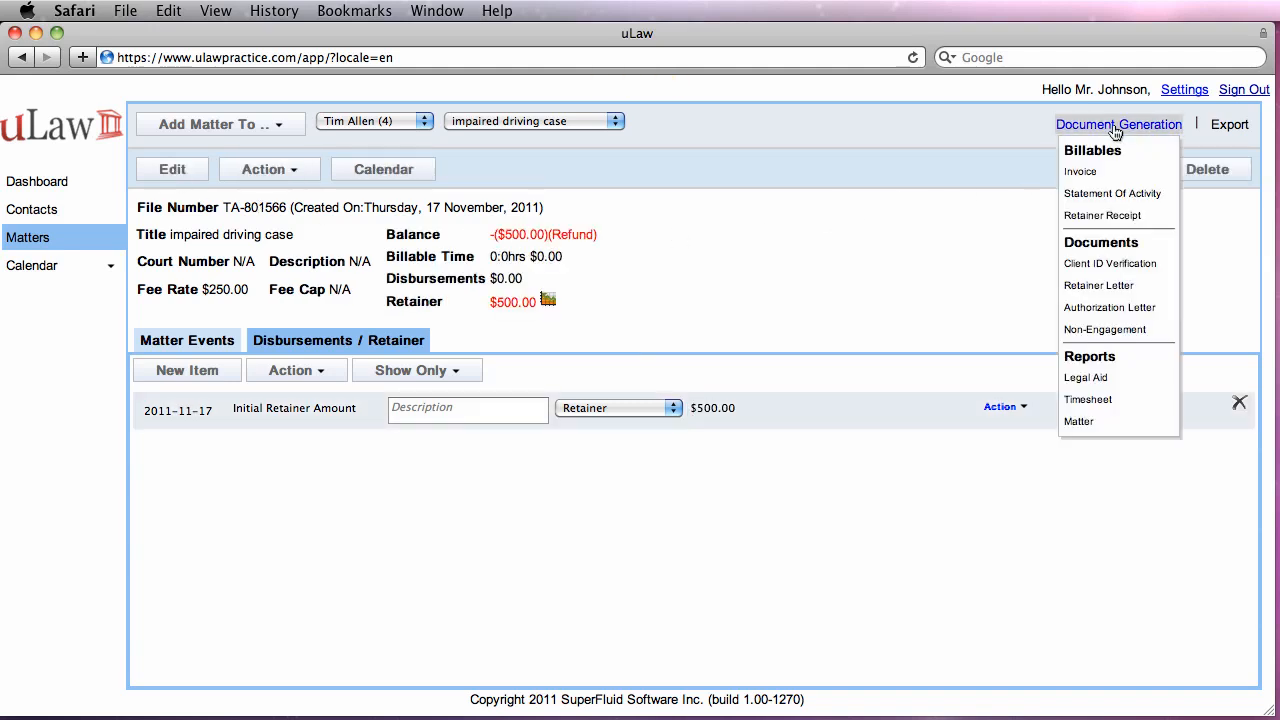
click(1110, 215)
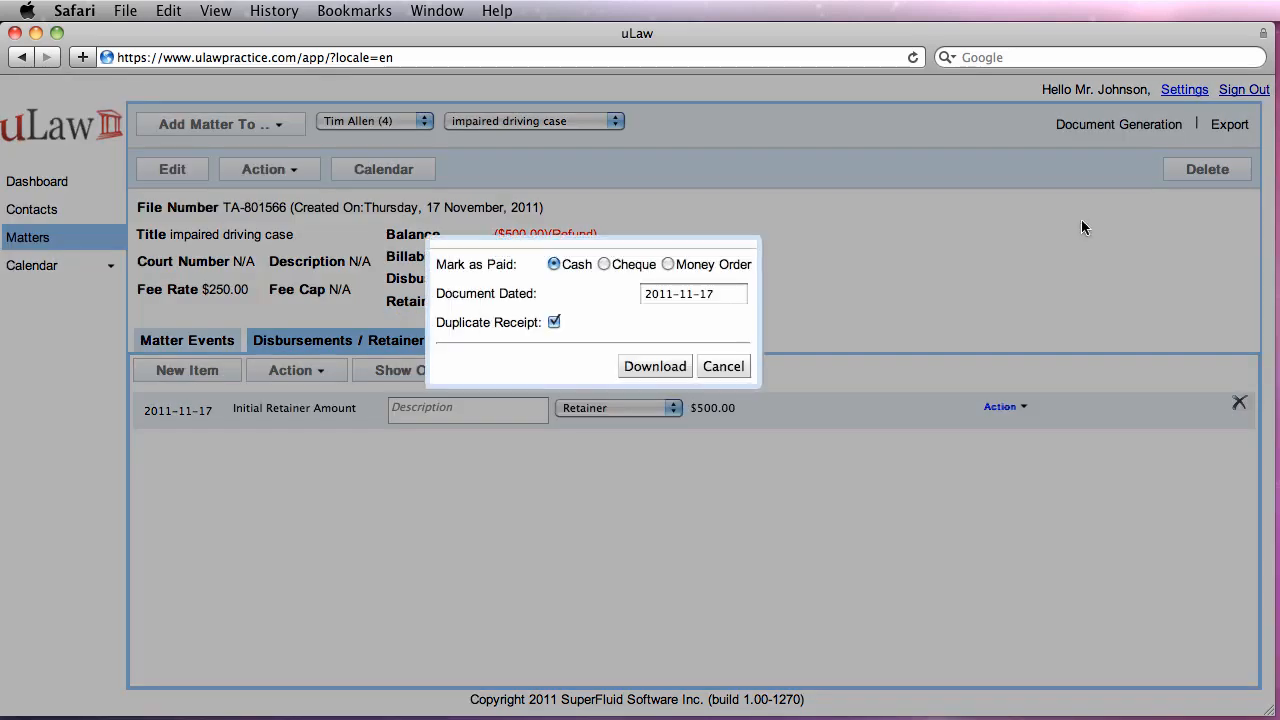
click(606, 264)
click(652, 368)
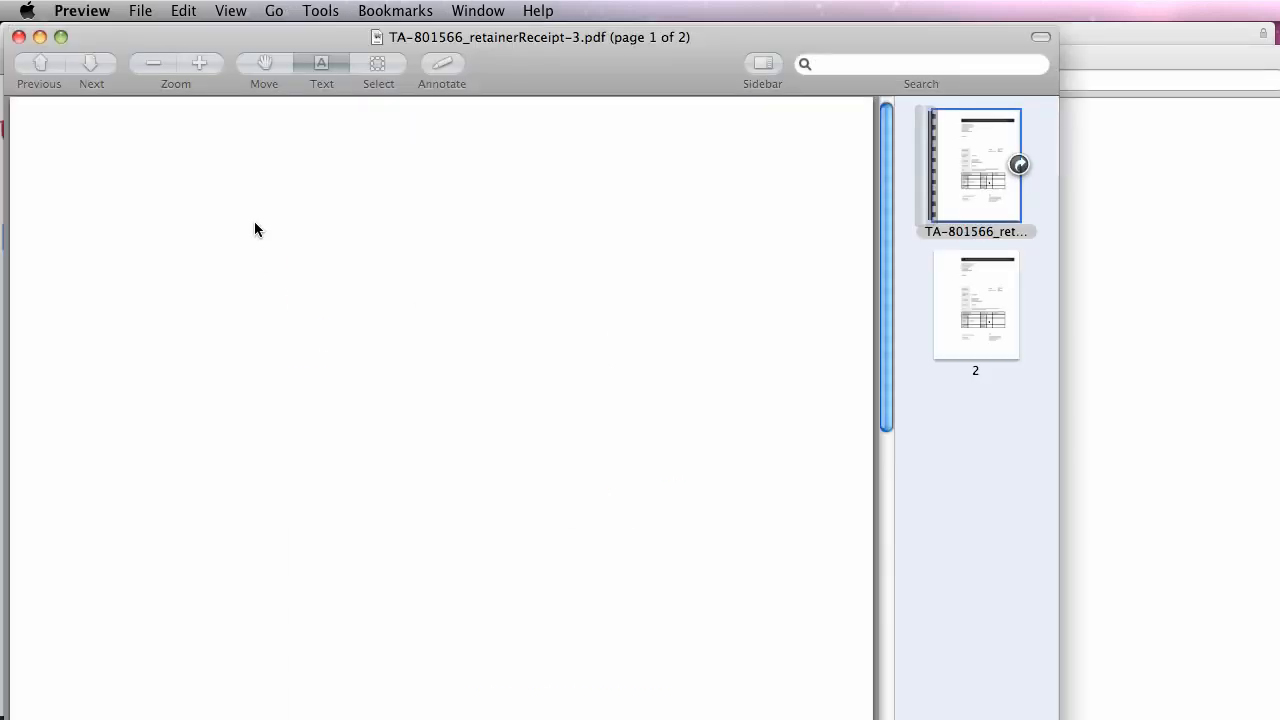
scroll(254, 229, down, 15)
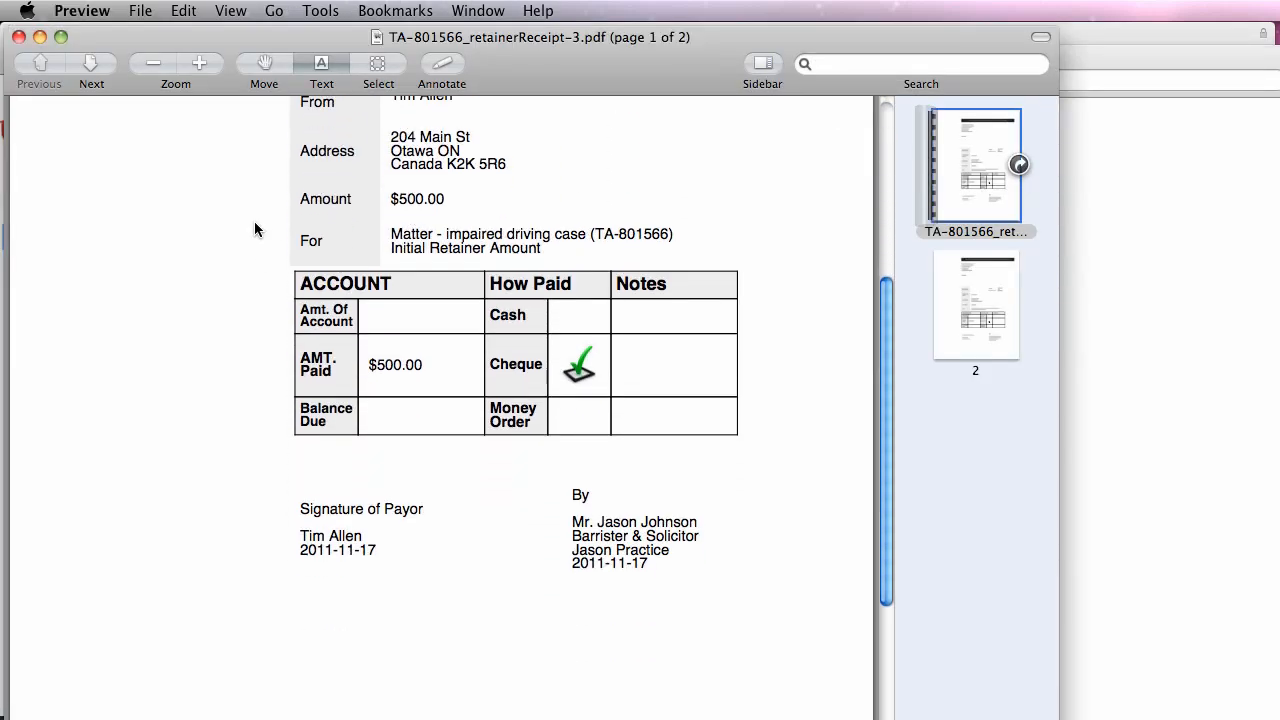
scroll(254, 229, down, 5)
scroll(254, 229, up, 15)
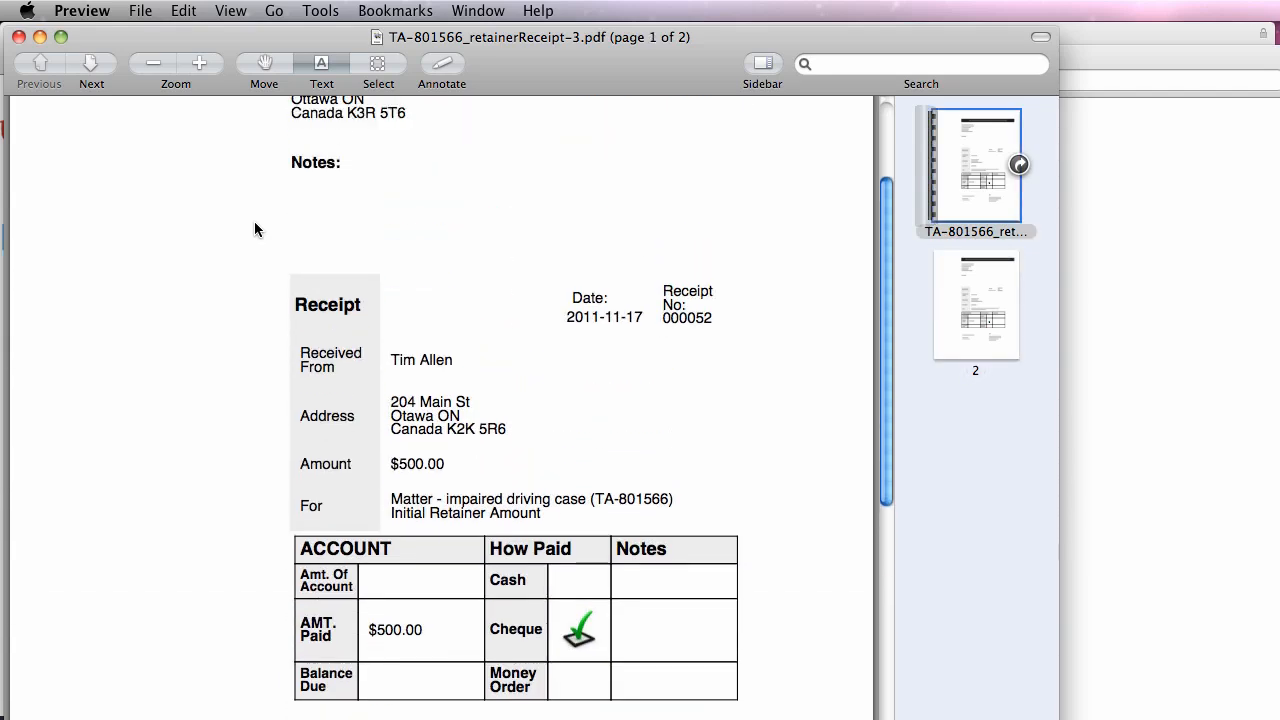
scroll(254, 229, down, 5)
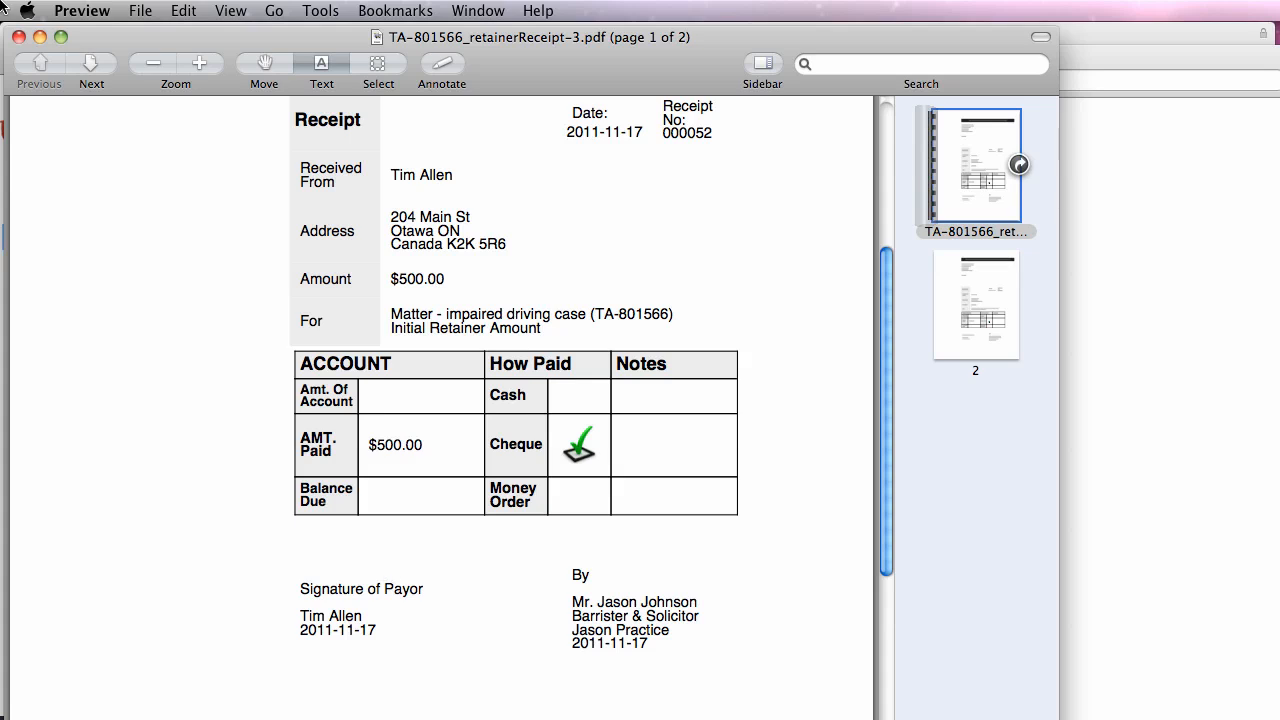
click(18, 38)
click(35, 56)
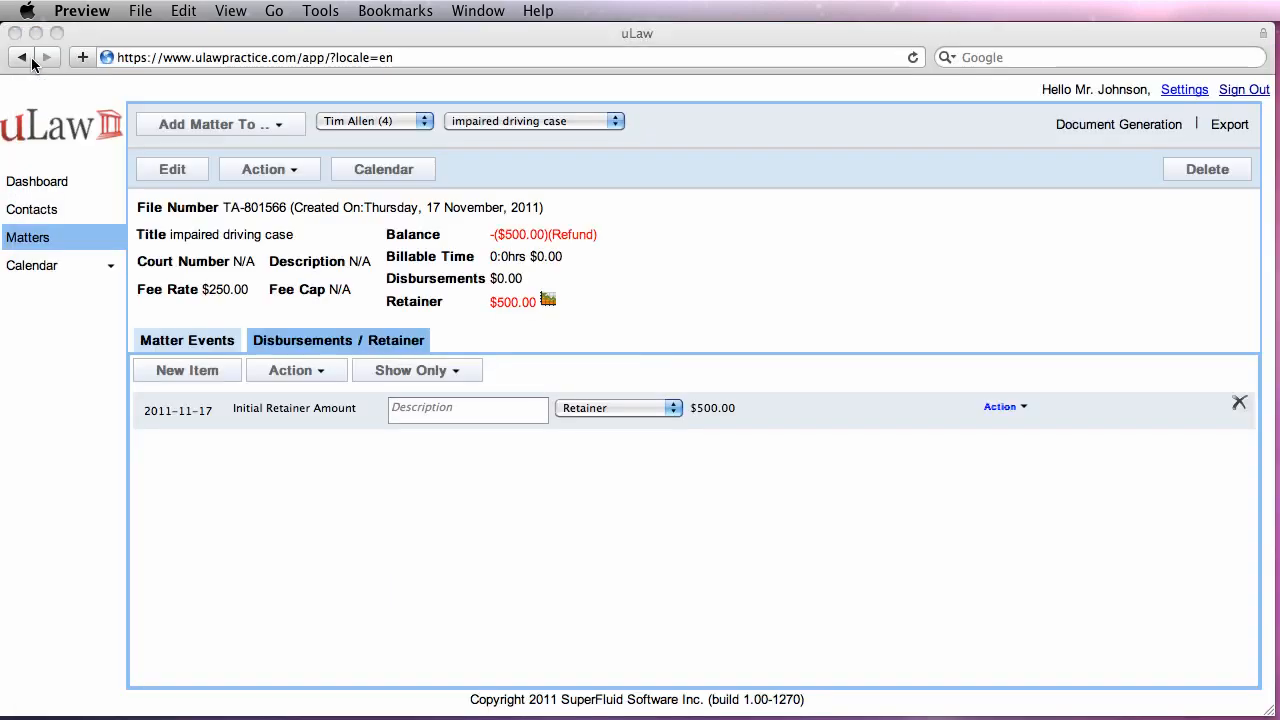
Download the matter's retainer letter as an Eloborate Acrobat PDF dated 2011-11-17, and review its fees, retainer and signature sections
click(1123, 125)
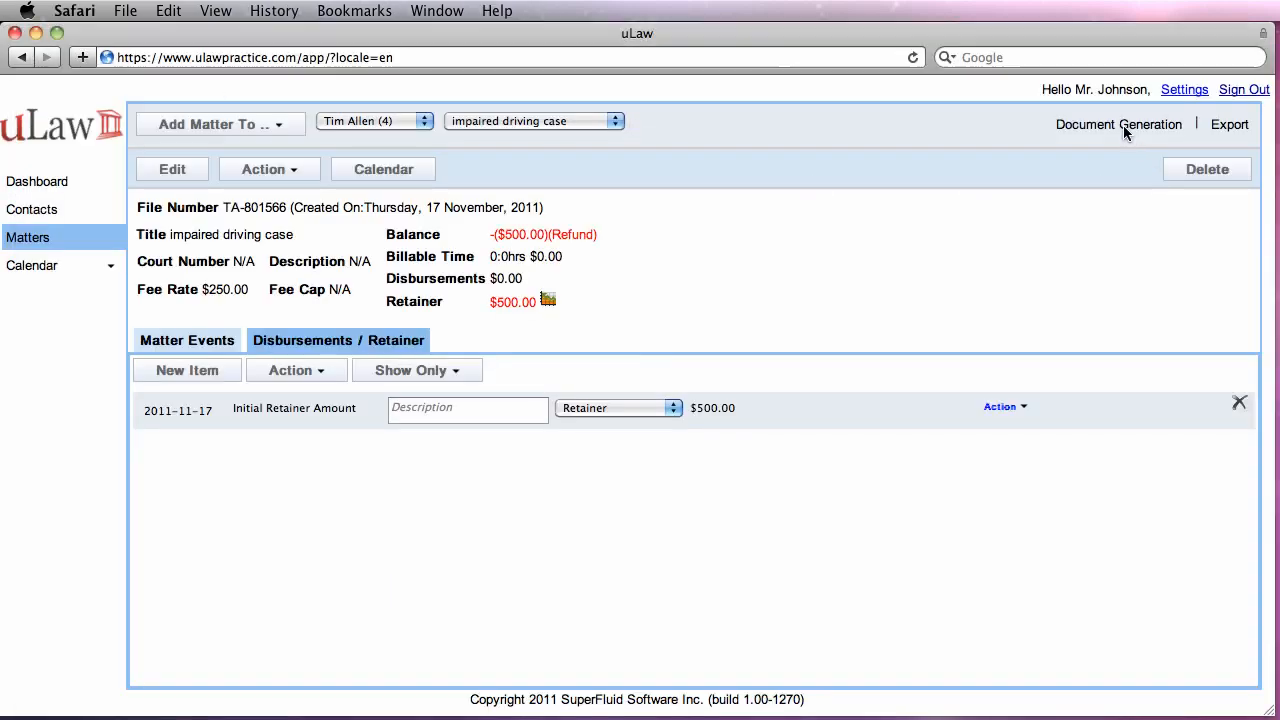
click(1123, 127)
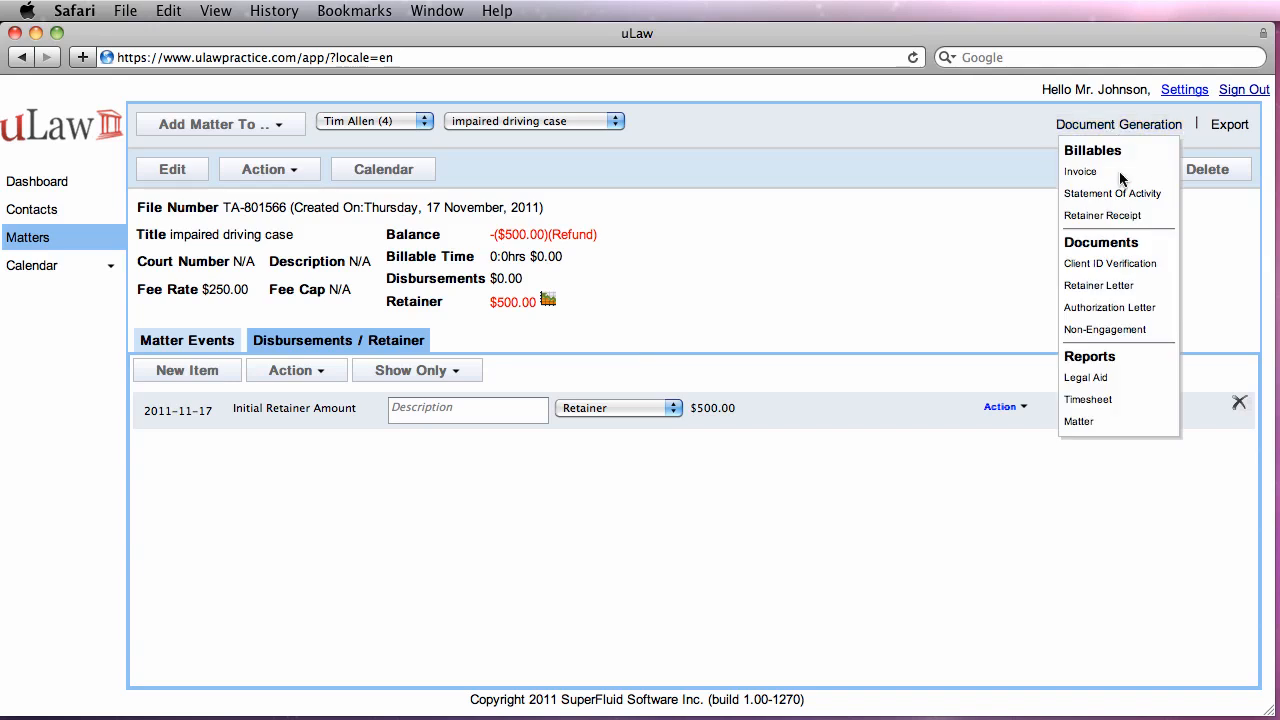
click(1124, 286)
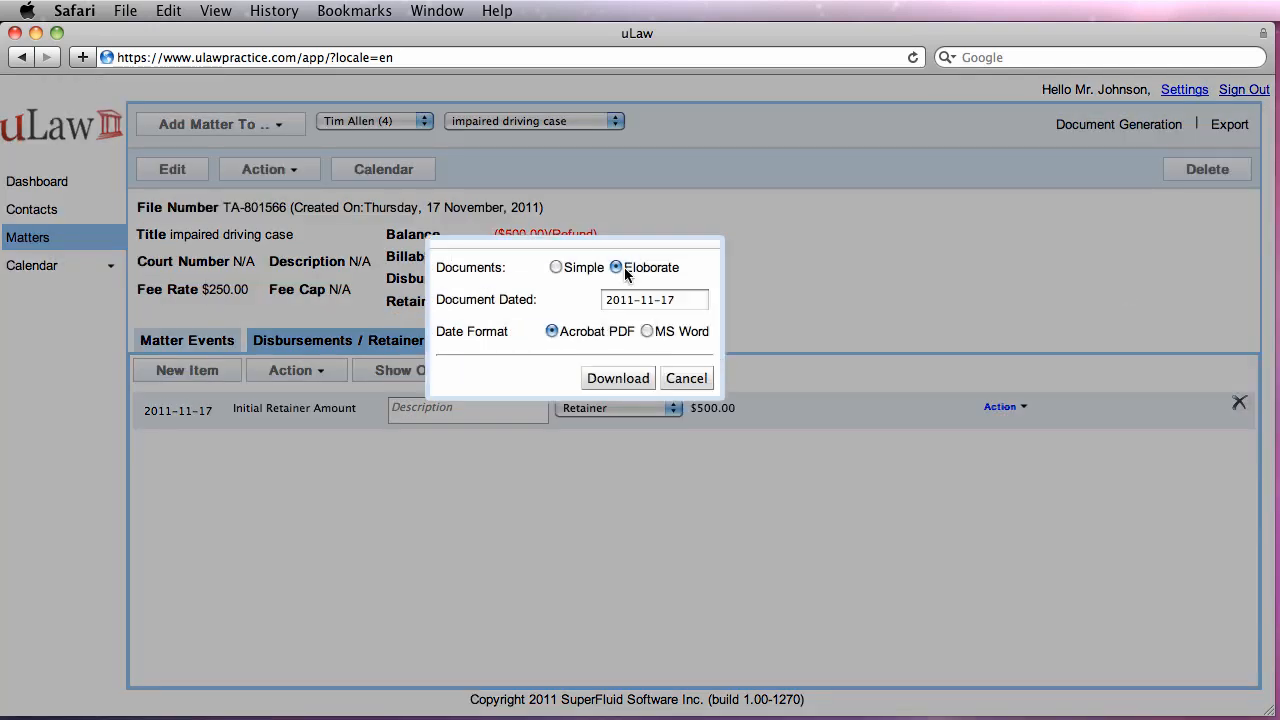
click(618, 379)
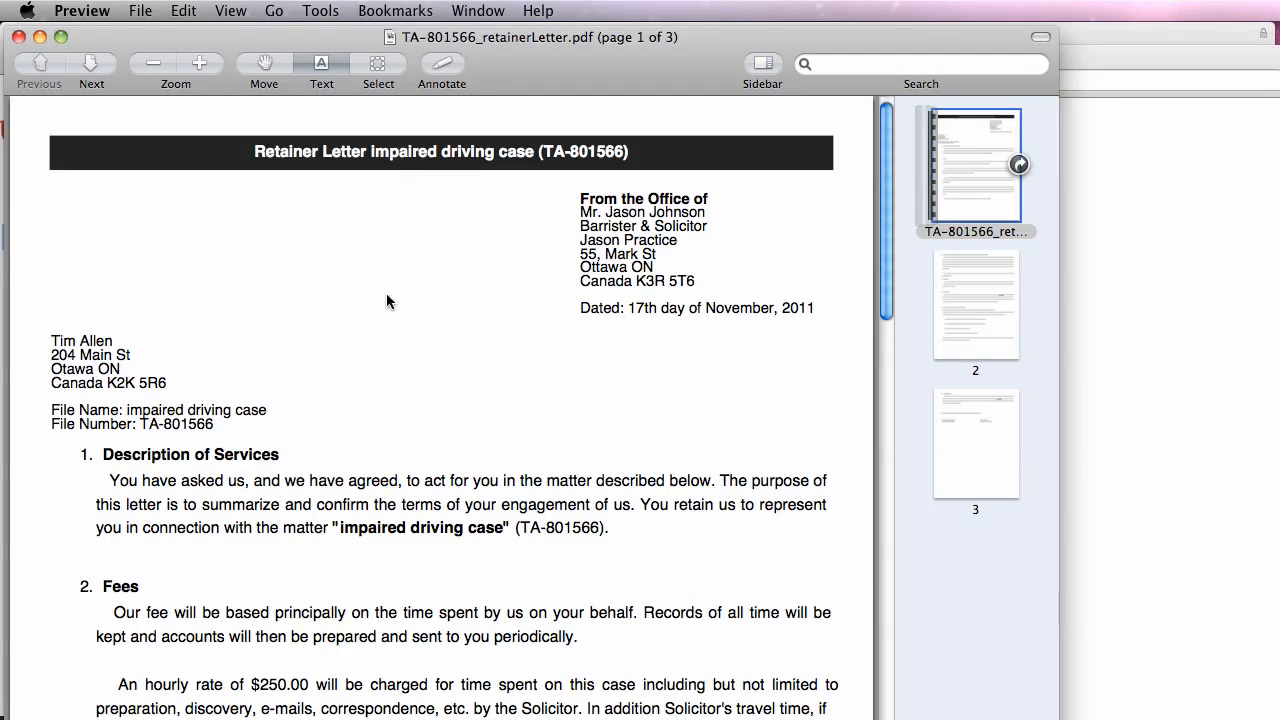
scroll(388, 301, down, 3)
scroll(388, 301, down, 10)
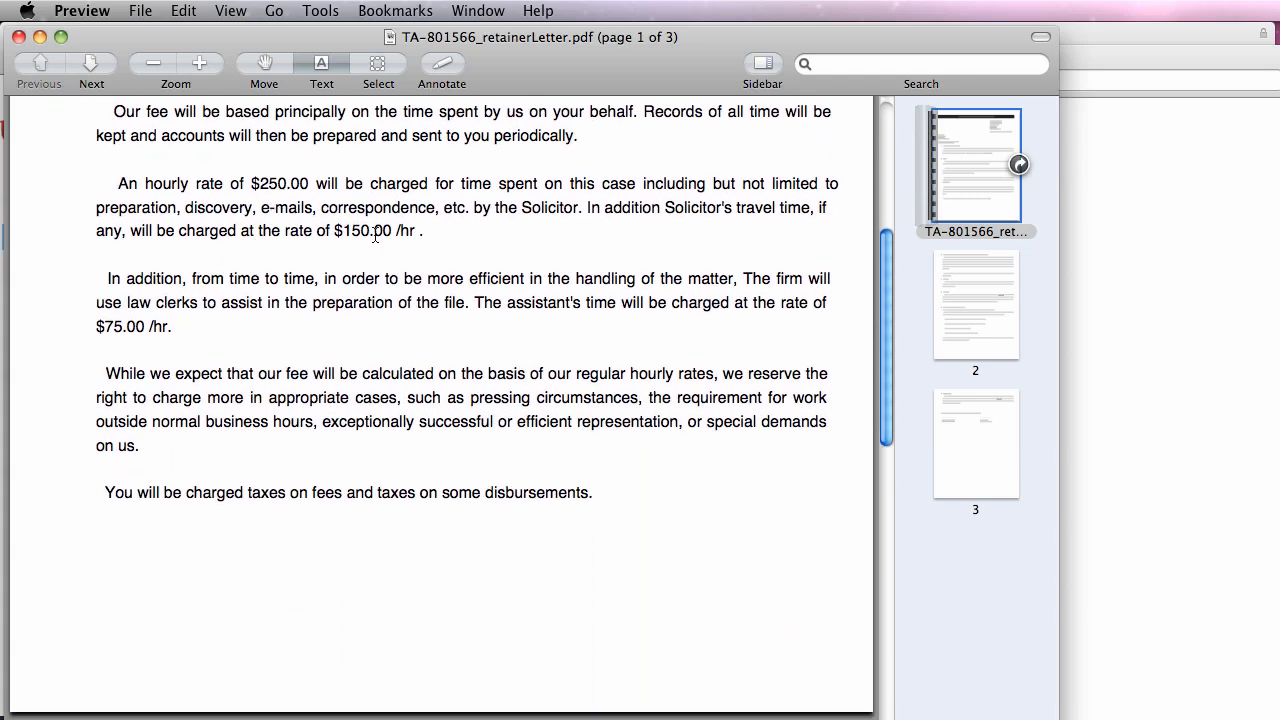
scroll(375, 236, down, 20)
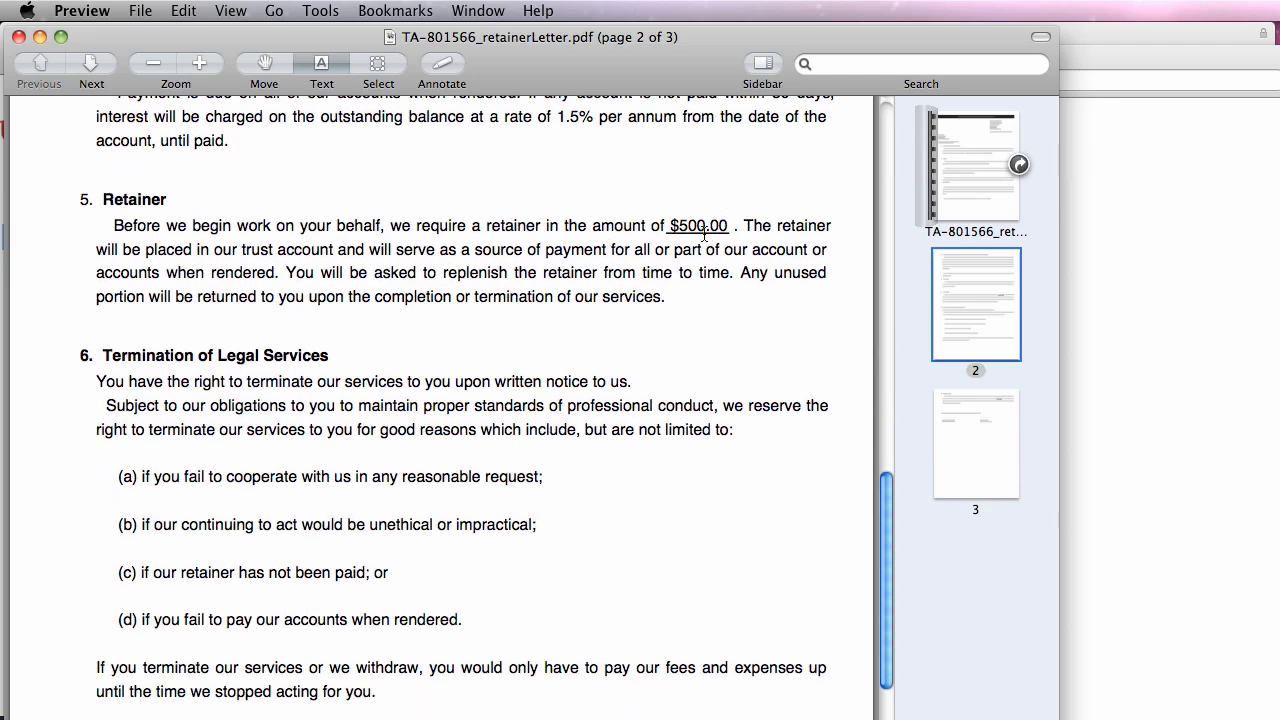
scroll(704, 236, down, 15)
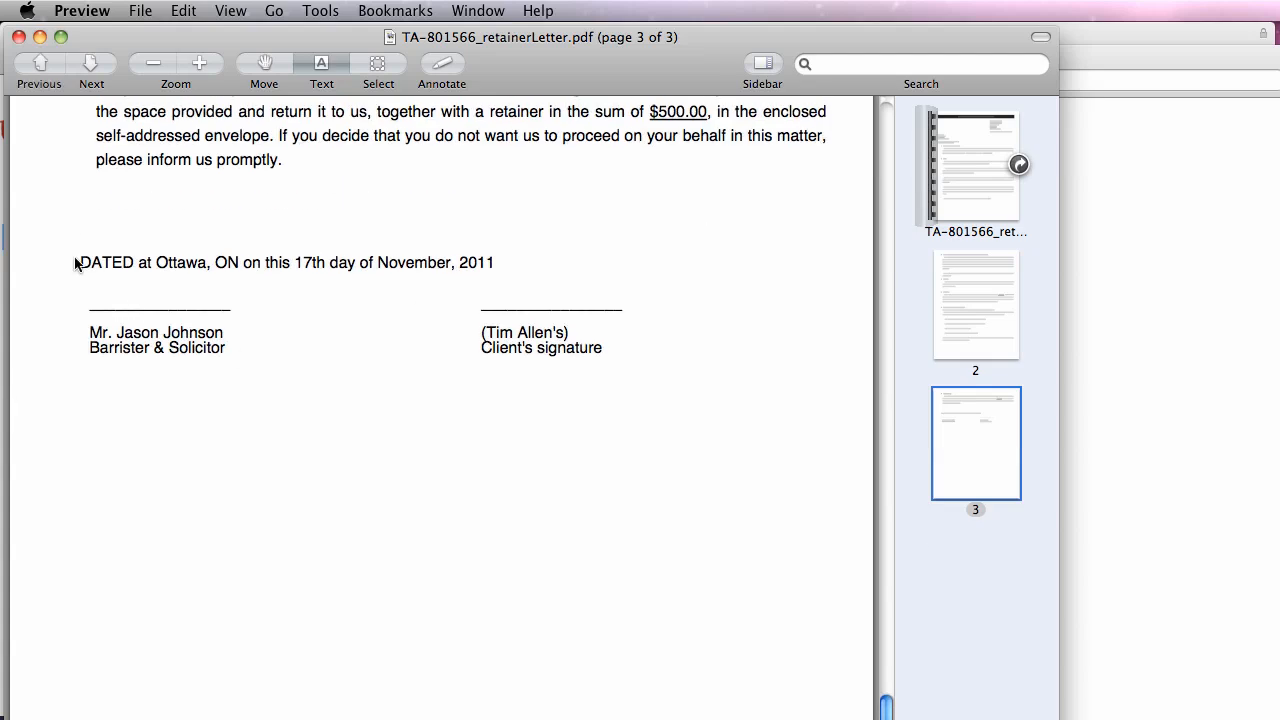
click(19, 38)
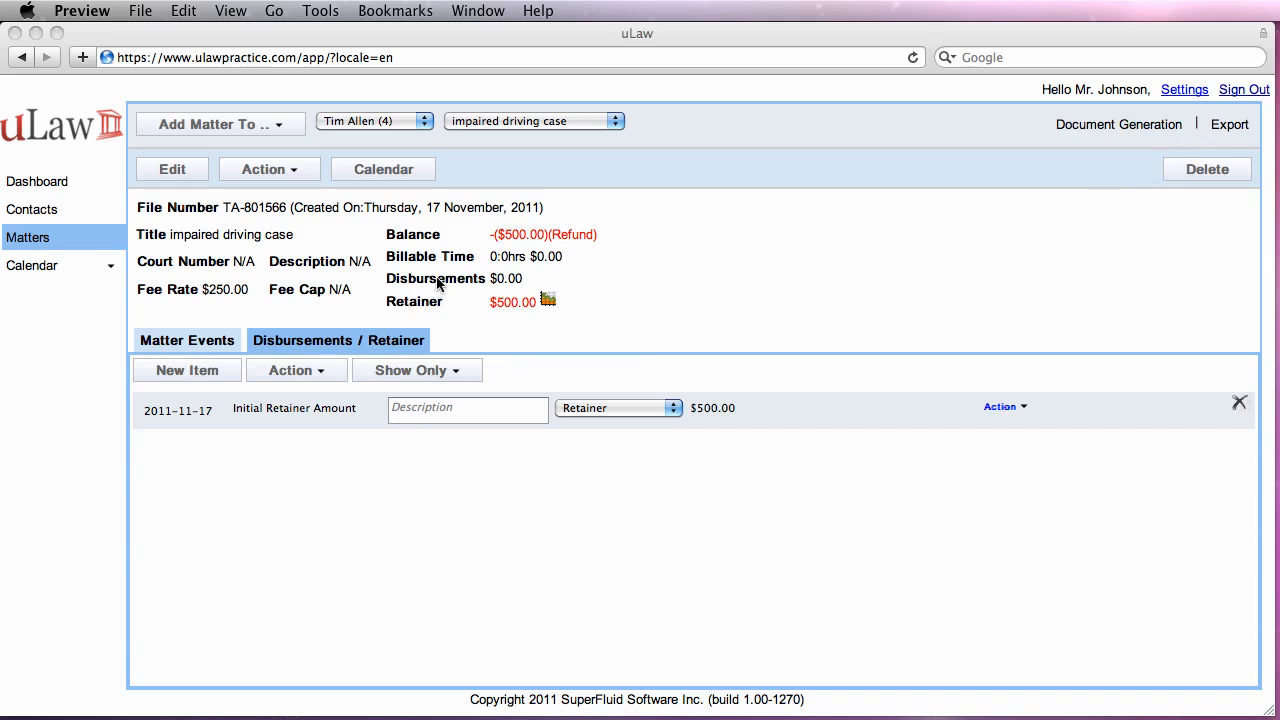
Download the matter's Client ID Verification document dated 2011-11-17, and review the identity and document checklist sections
click(1103, 130)
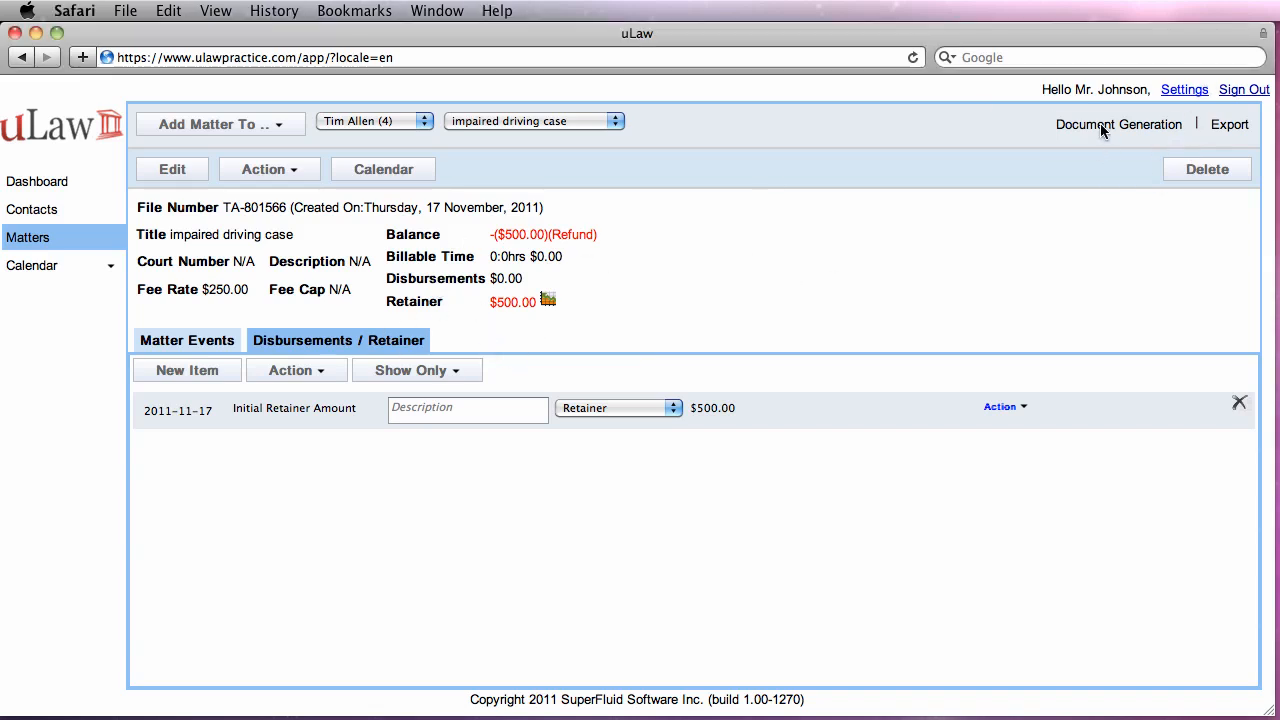
click(1103, 128)
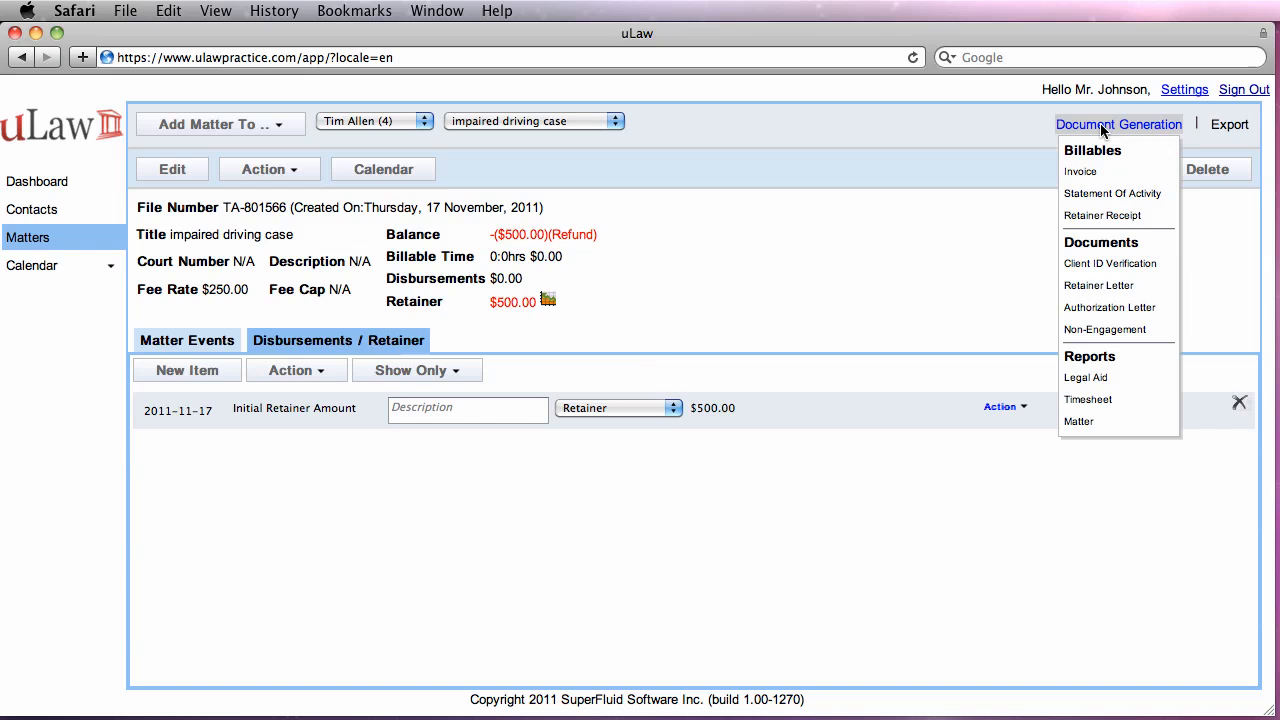
click(1082, 262)
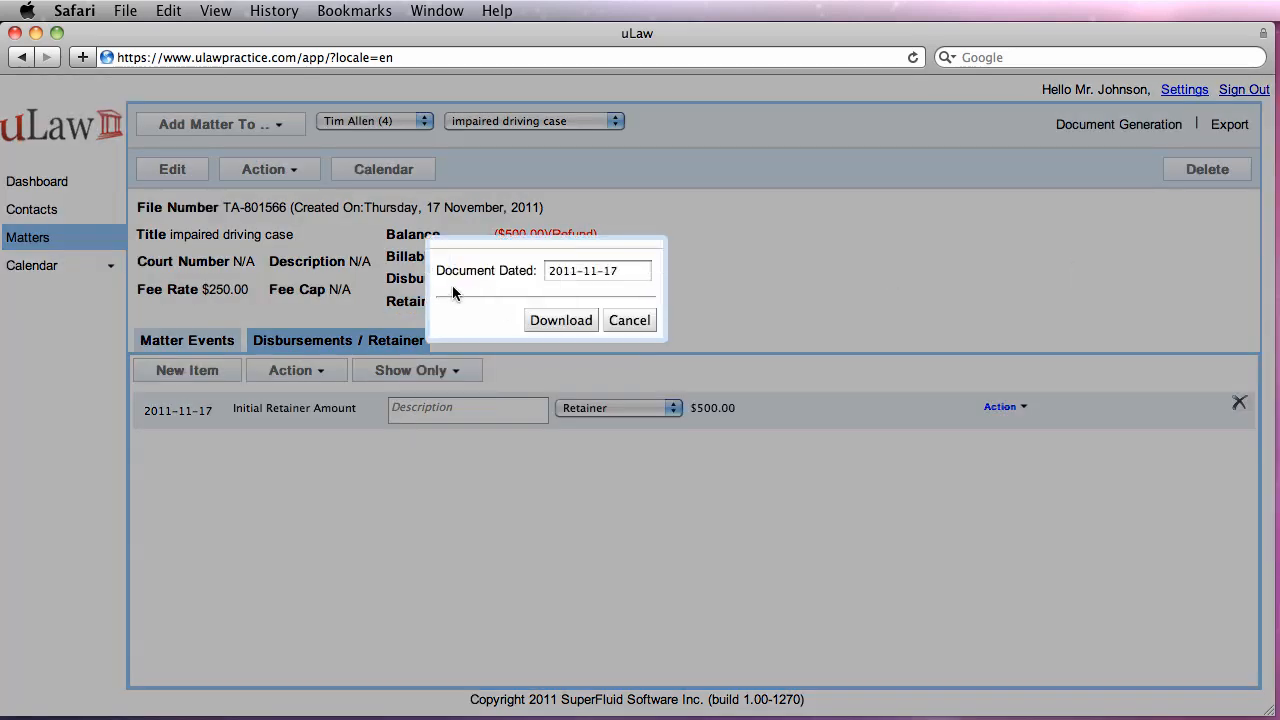
click(576, 322)
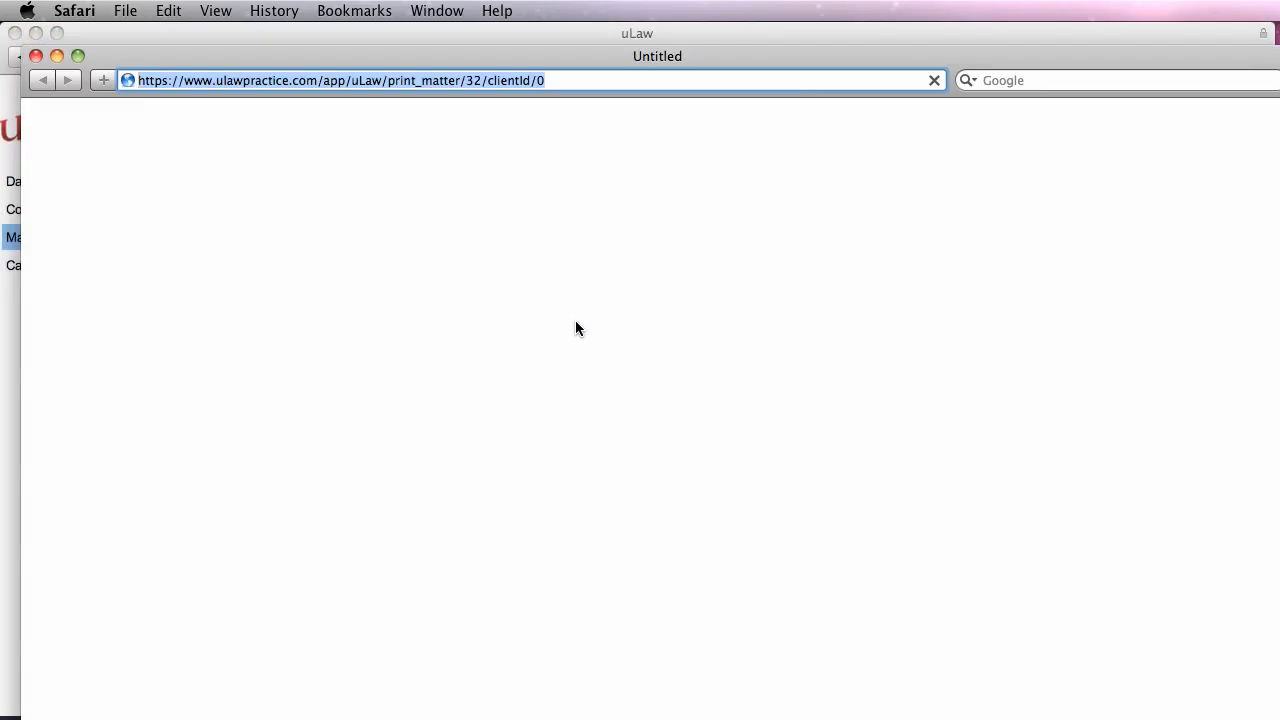
scroll(370, 333, down, 5)
scroll(369, 328, down, 3)
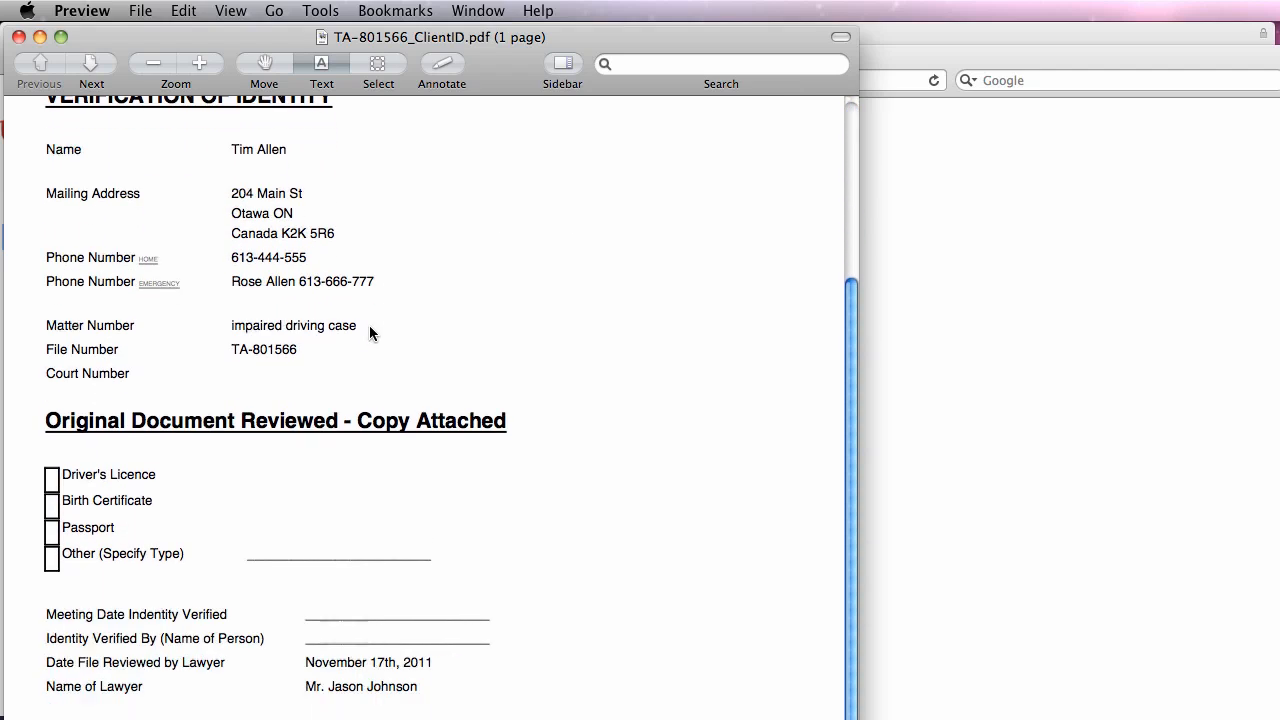
scroll(306, 280, up, 5)
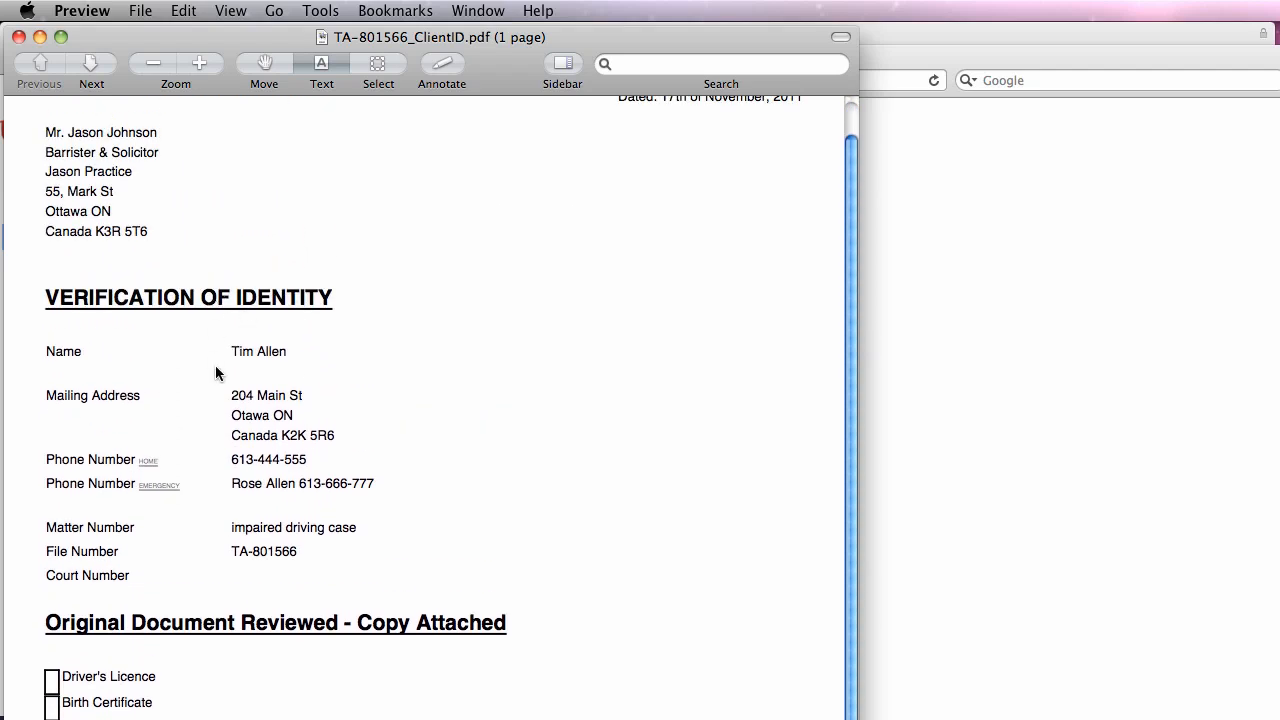
scroll(217, 371, down, 5)
click(18, 38)
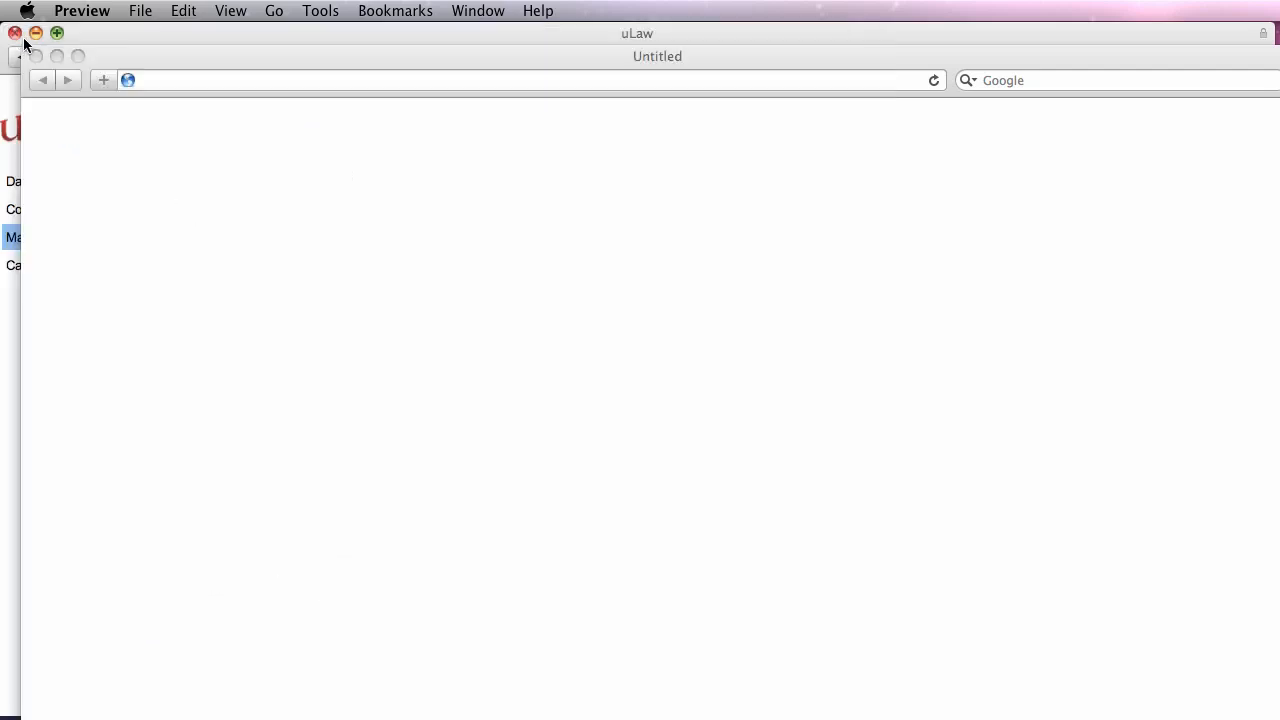
click(39, 56)
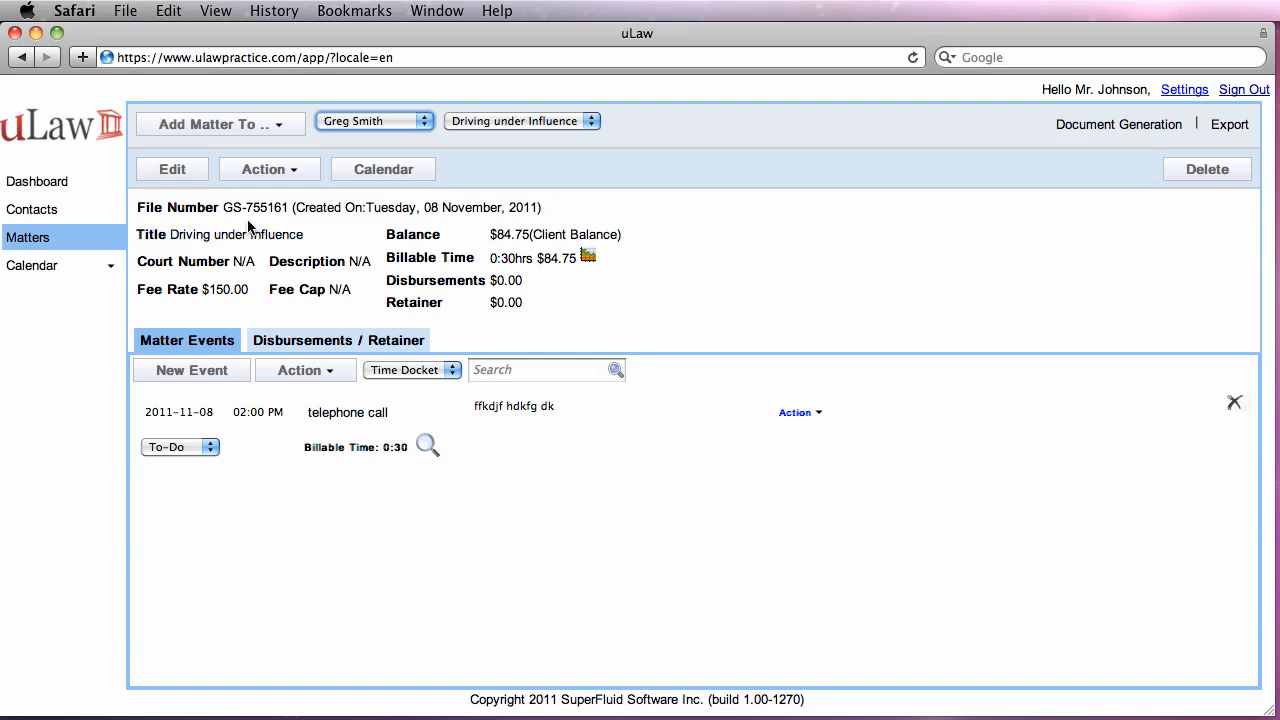
Switch to the client whose matter is Property Acquisition - Commercial
click(398, 122)
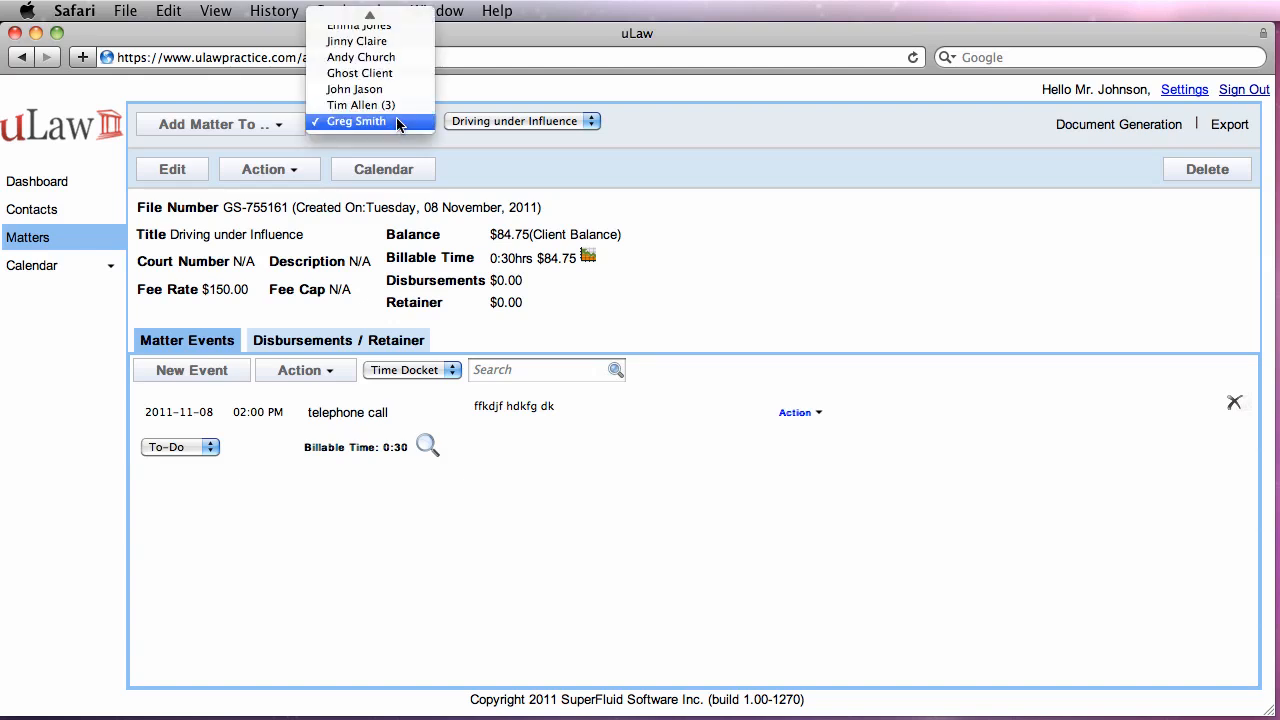
click(366, 58)
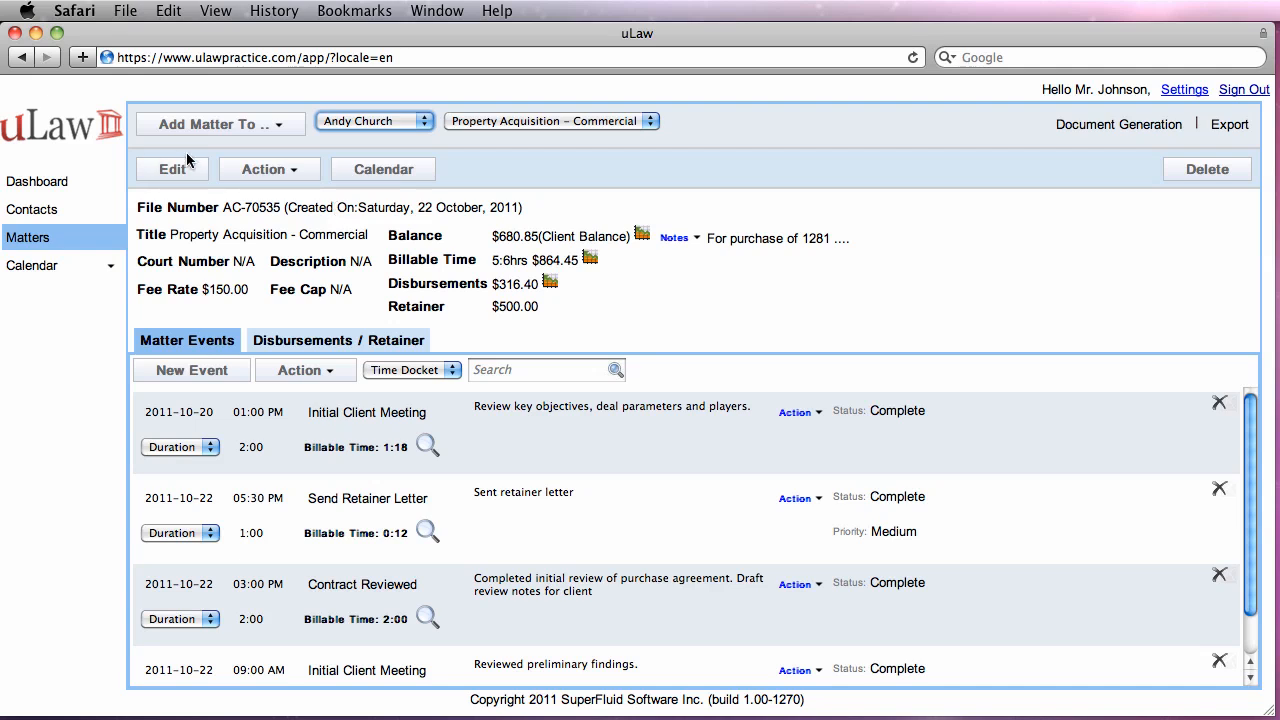
Copy the Property Acquisition - Commercial matter to the last-listed client with start date 2011-11-21, avoiding weekends and holidays
click(254, 171)
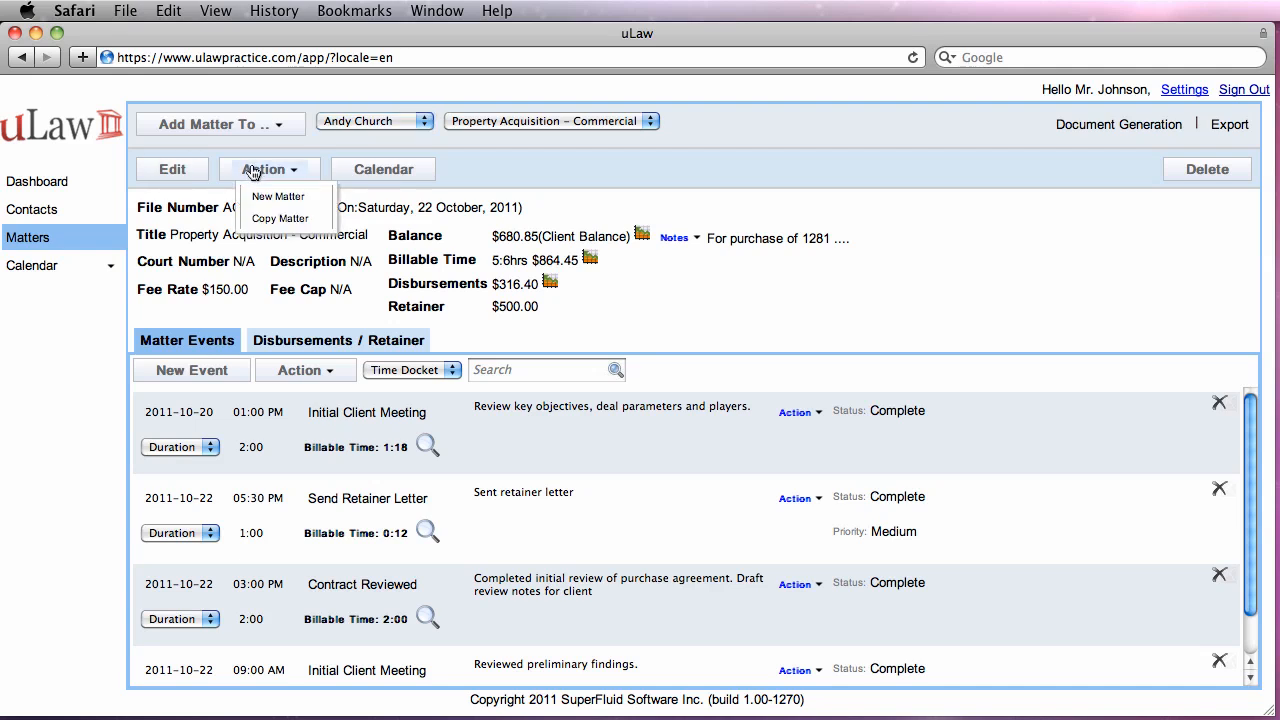
click(287, 217)
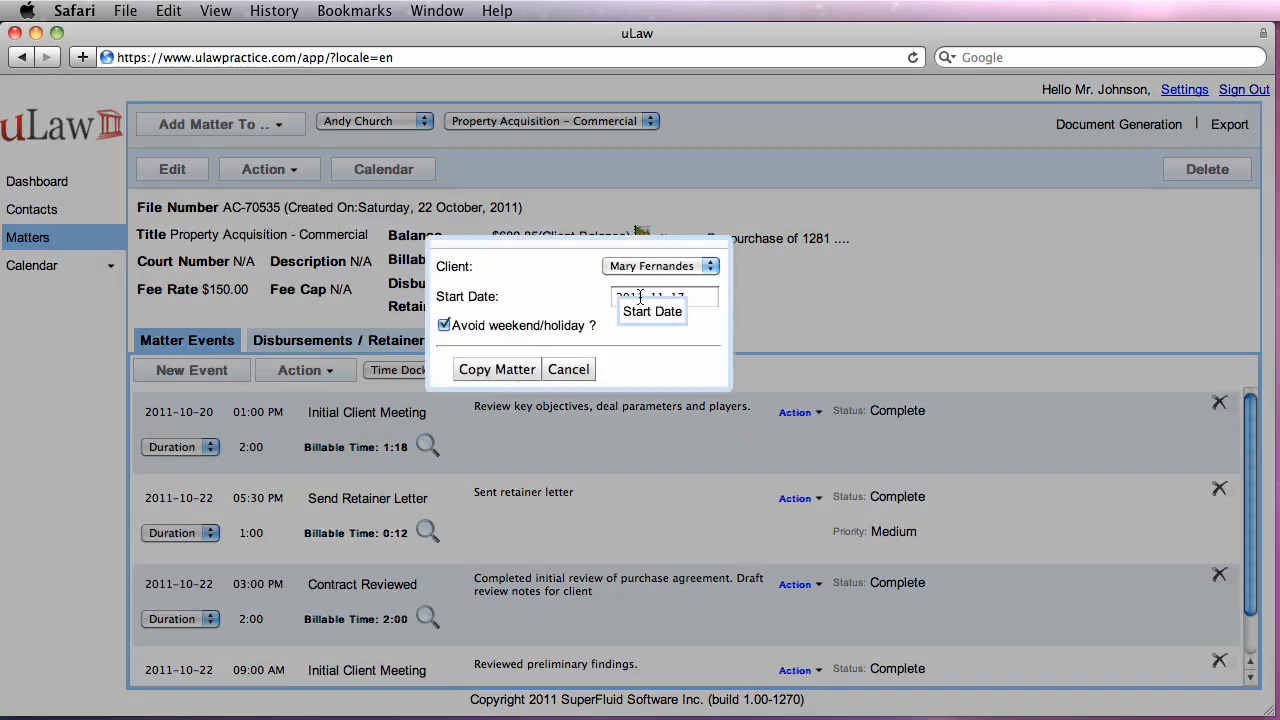
click(645, 266)
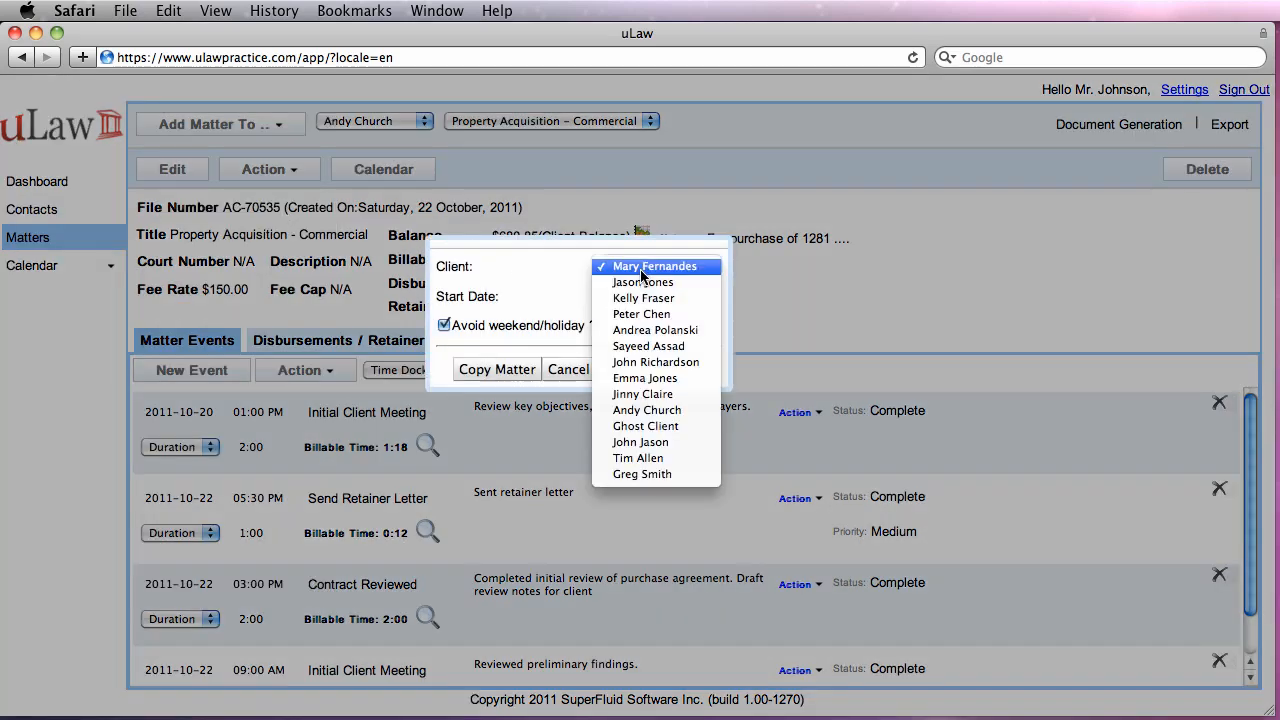
click(666, 474)
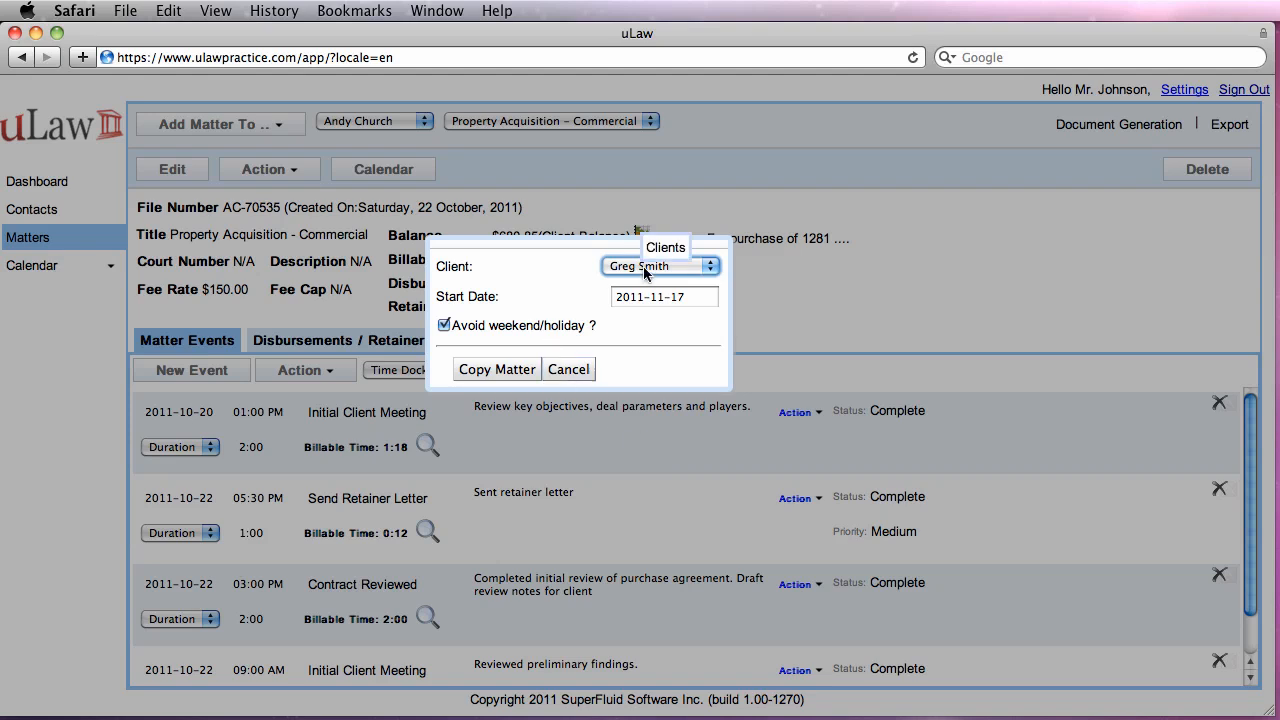
click(655, 296)
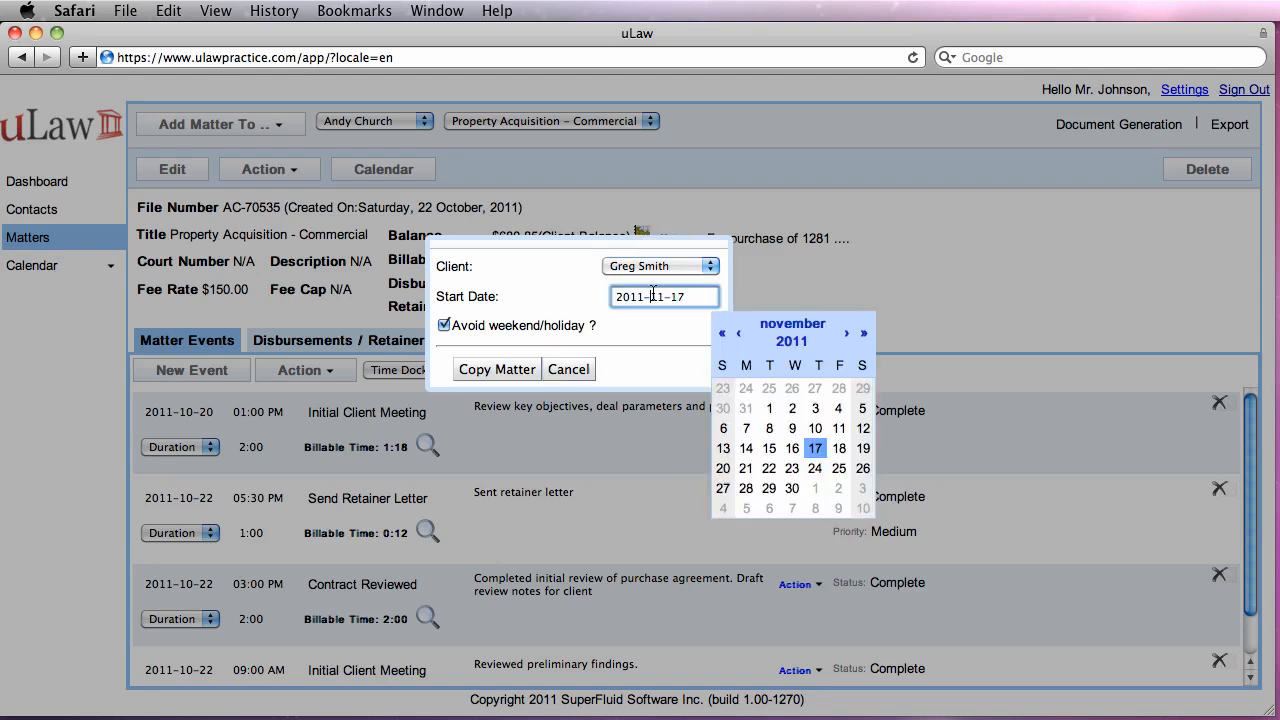
click(746, 469)
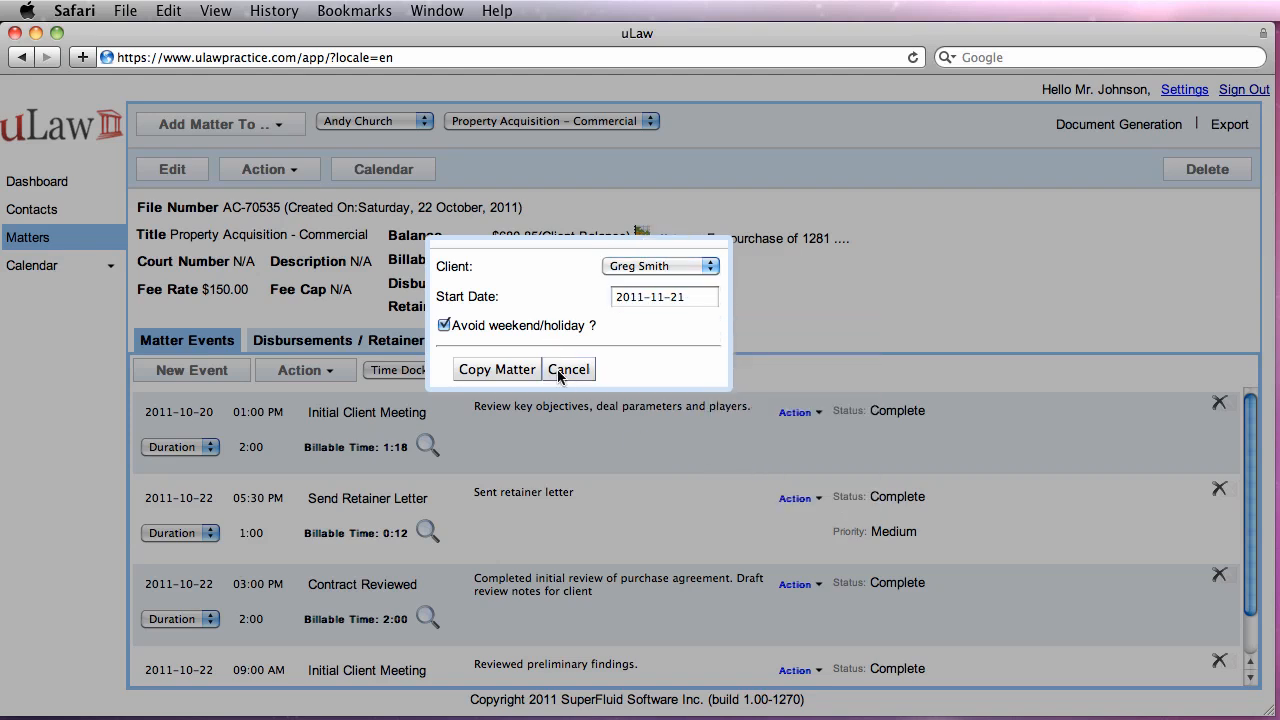
click(497, 370)
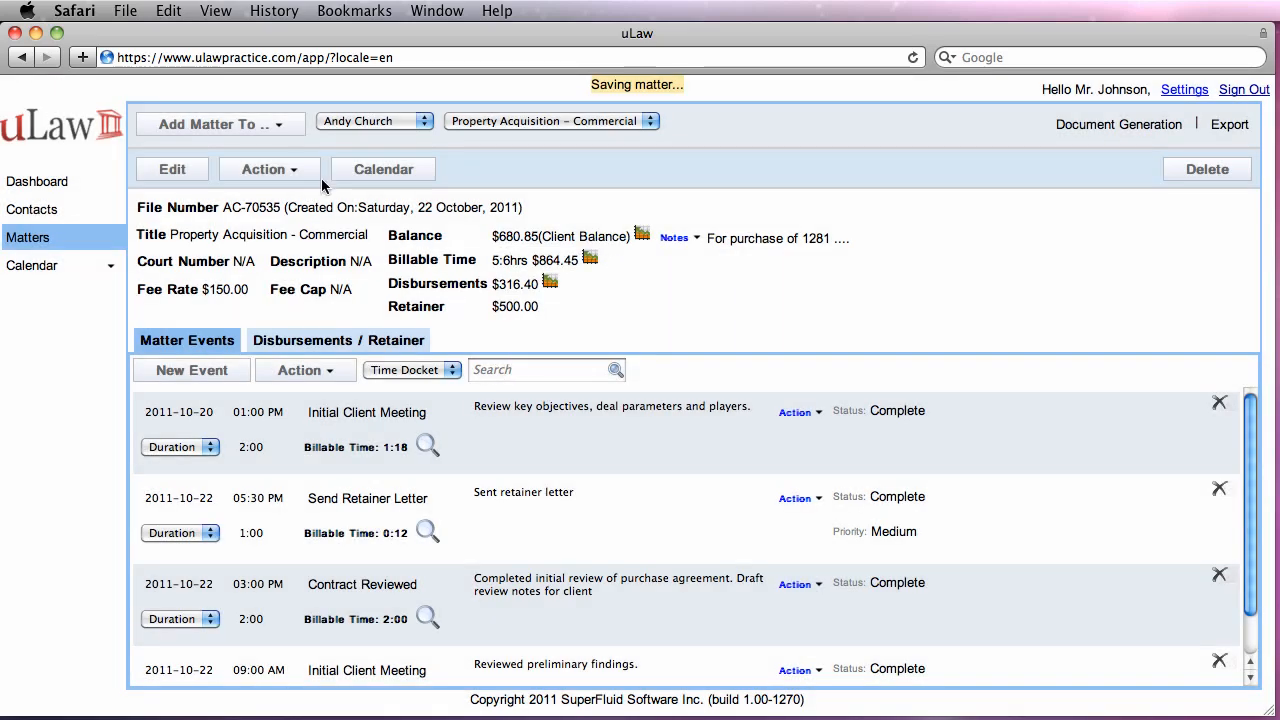
Open the copied Property Acquisition - Commercial matter under the receiving client and review the dates of its events
click(369, 123)
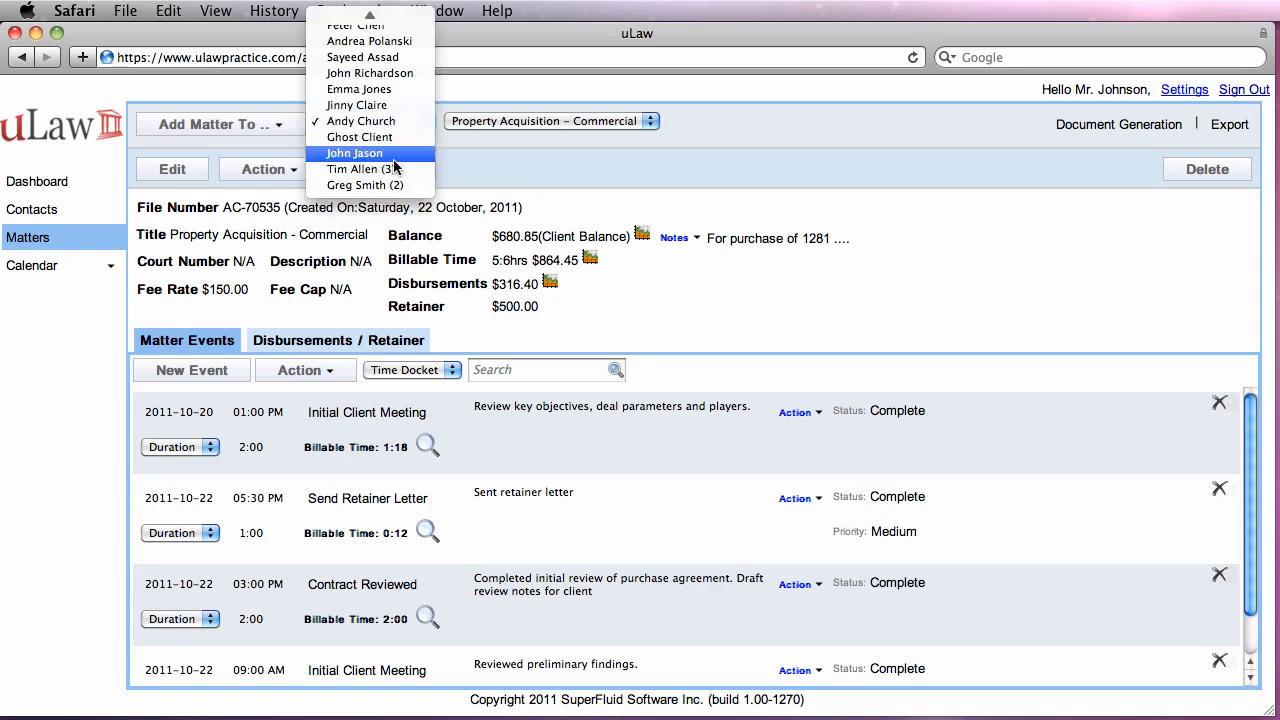
click(398, 185)
click(514, 121)
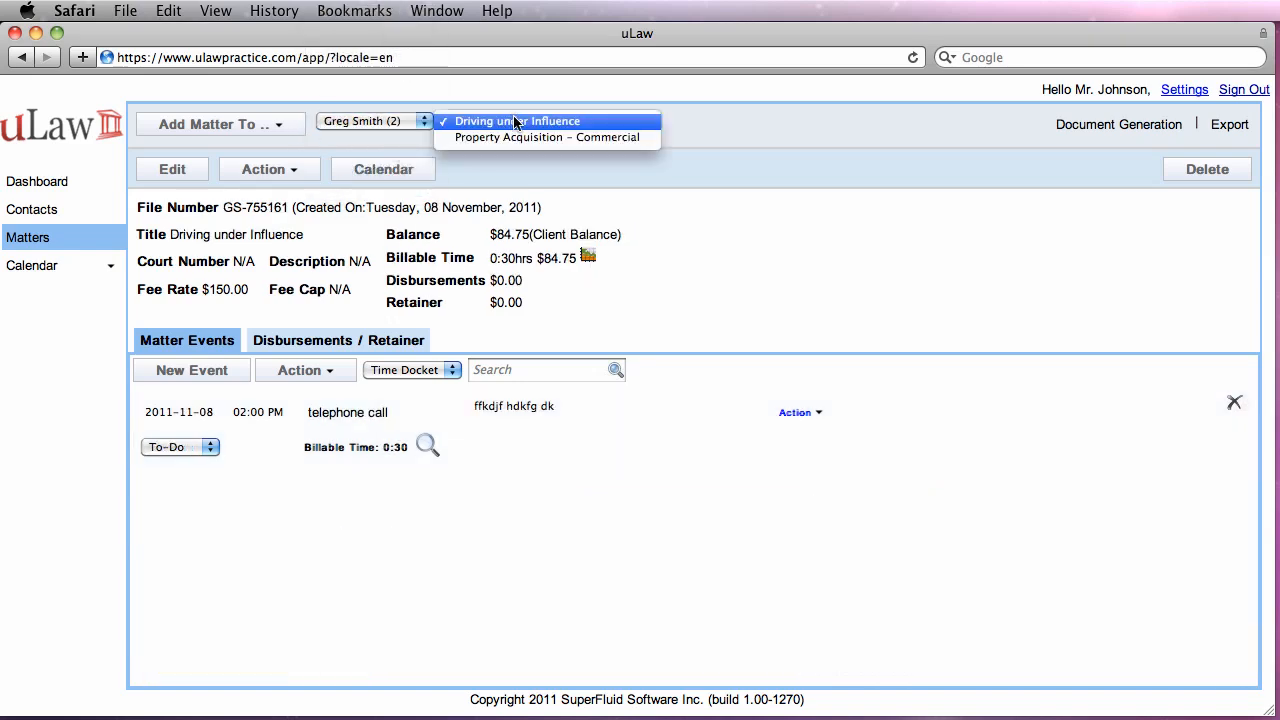
click(512, 138)
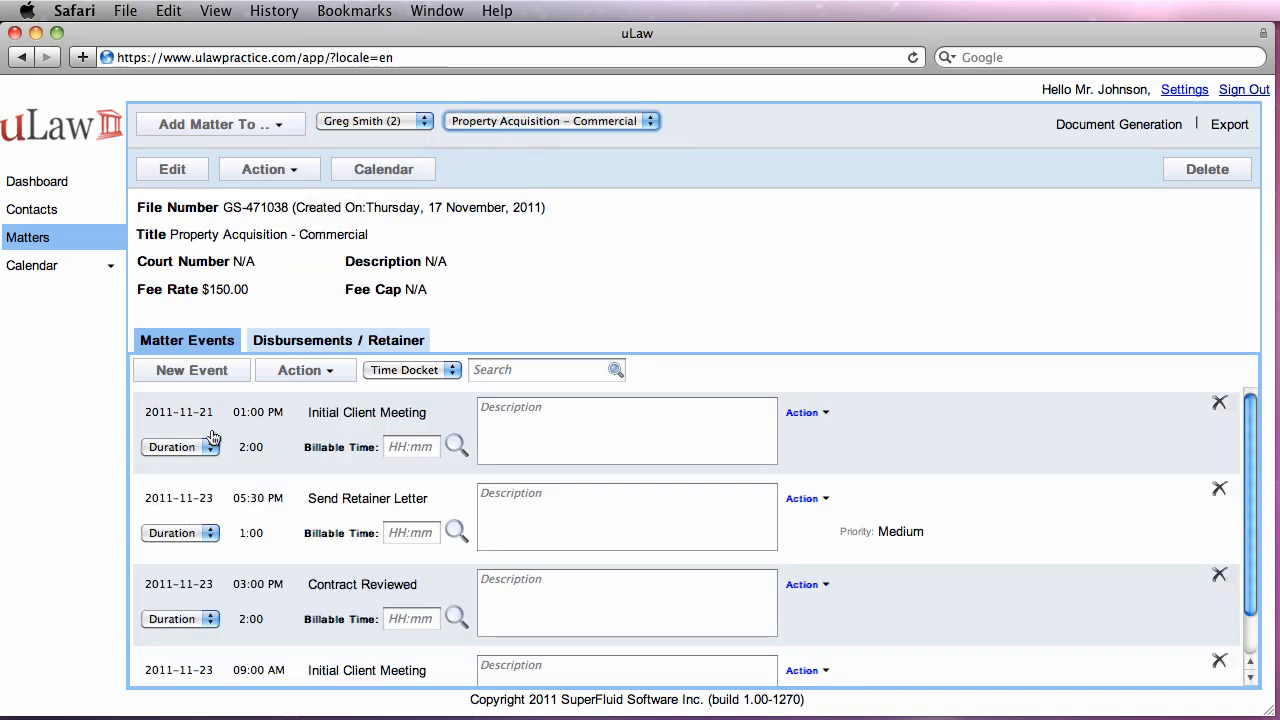
scroll(250, 512, down, 1)
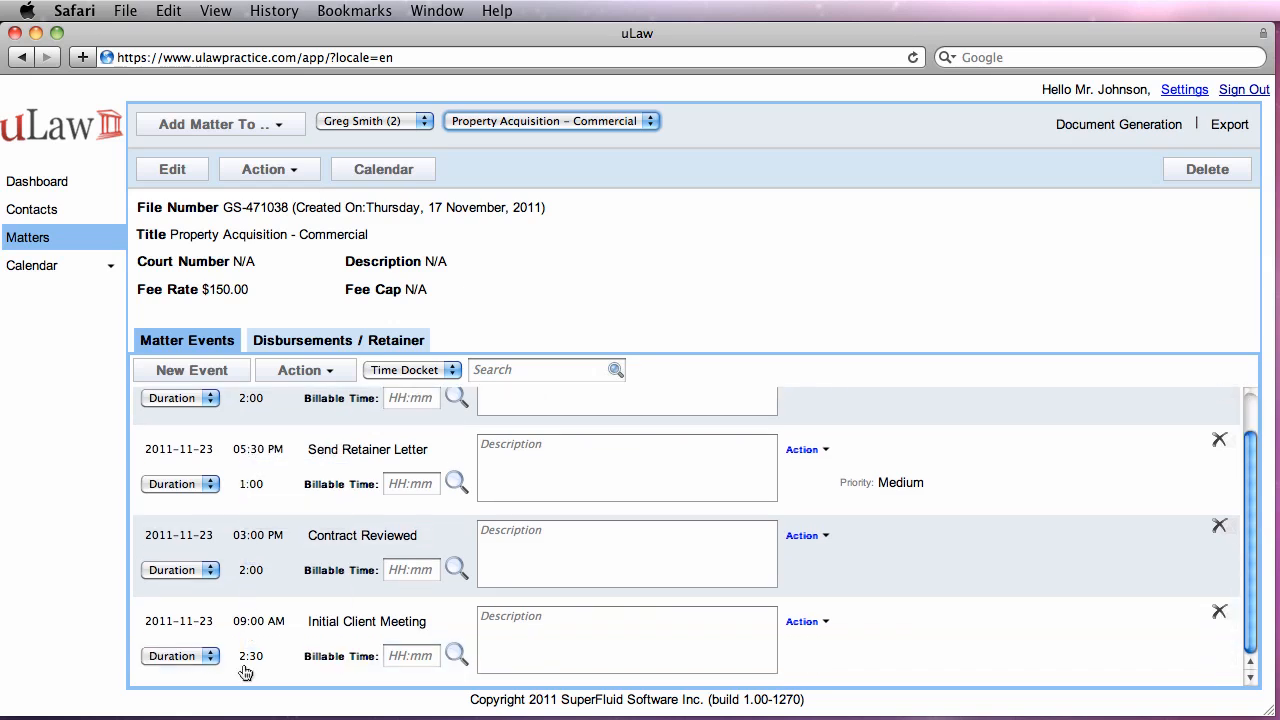
scroll(269, 434, up, 1)
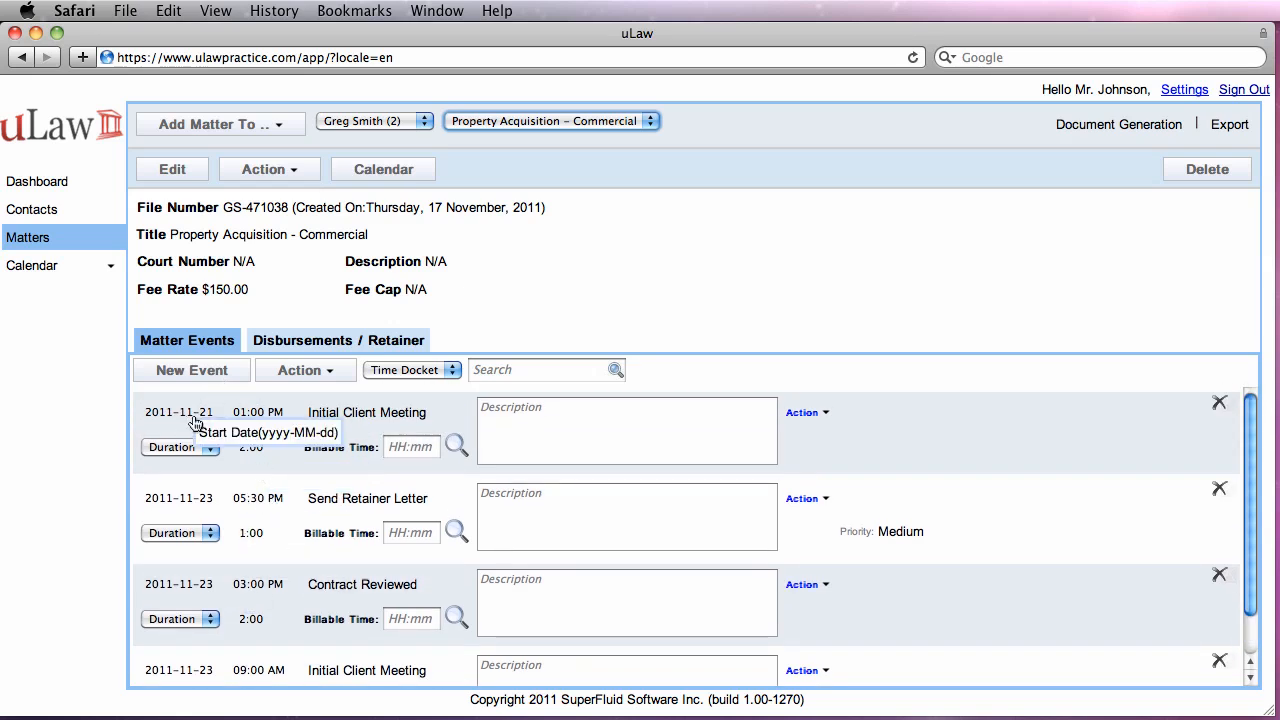
Review the copied matter's disbursement and retainer items, and return to its matter events to examine the billable time and description fields
click(343, 340)
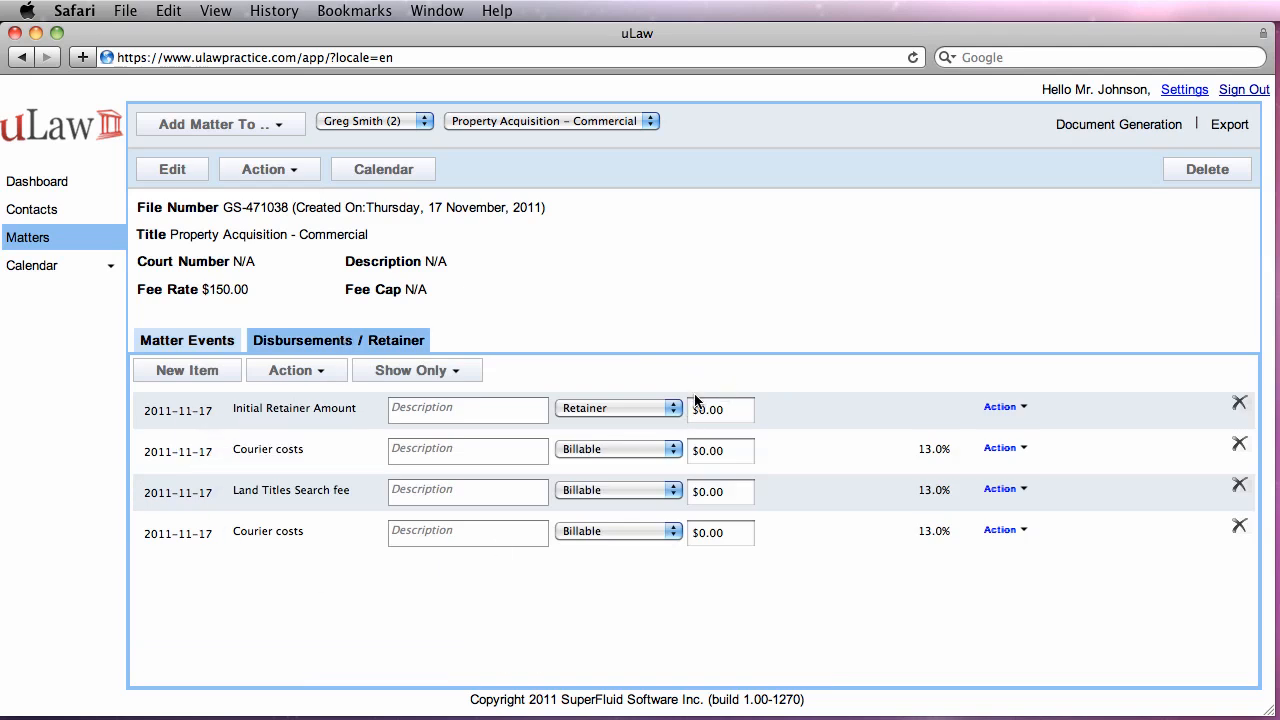
click(200, 340)
scroll(457, 482, down, 1)
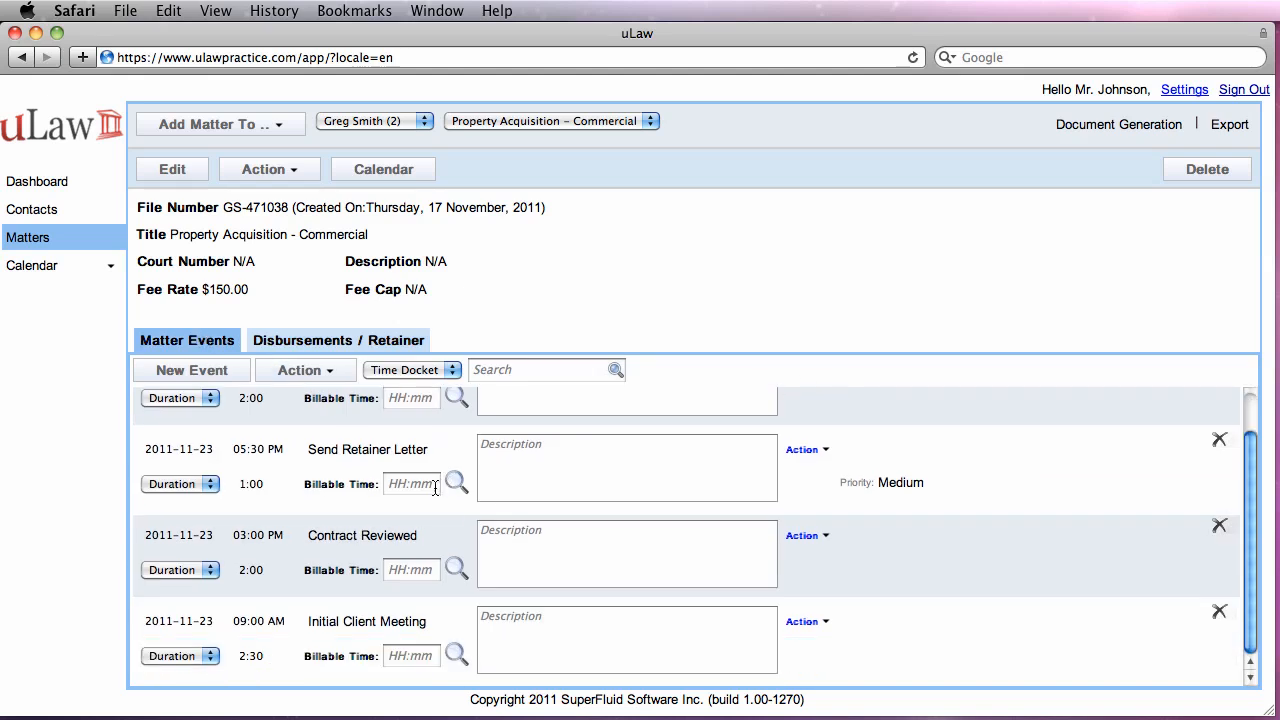
scroll(435, 487, up, 1)
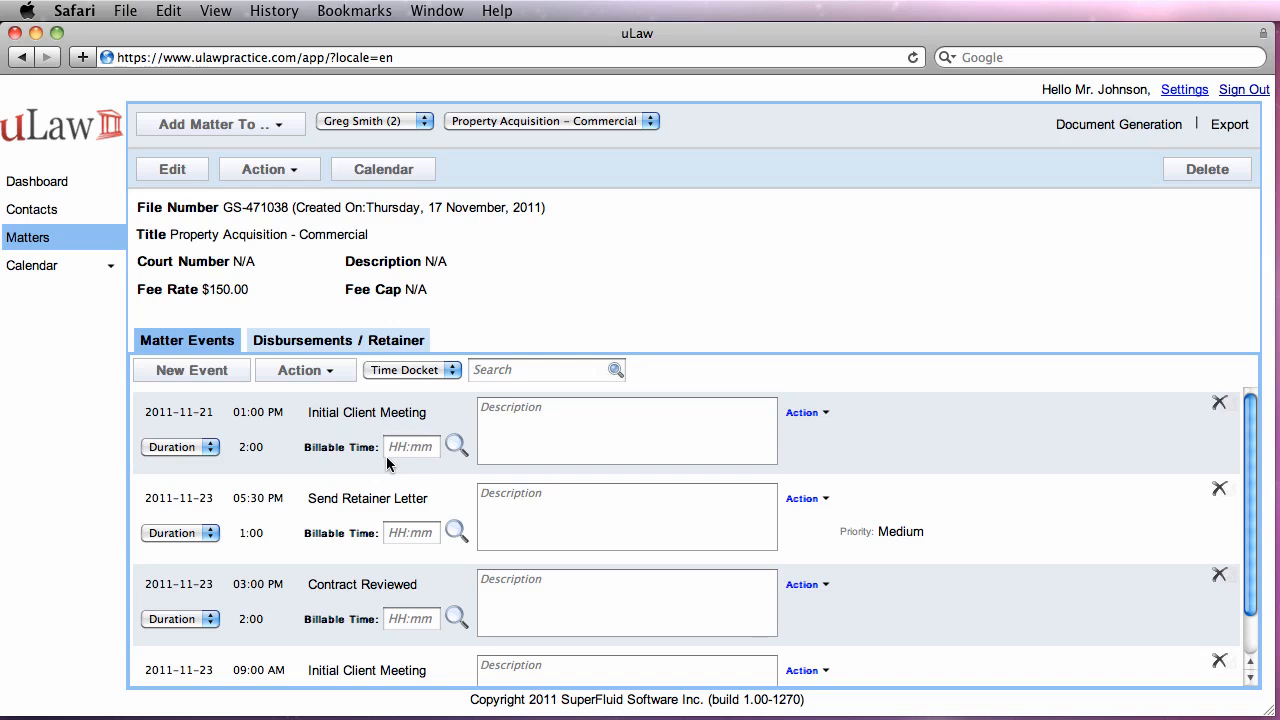
click(272, 172)
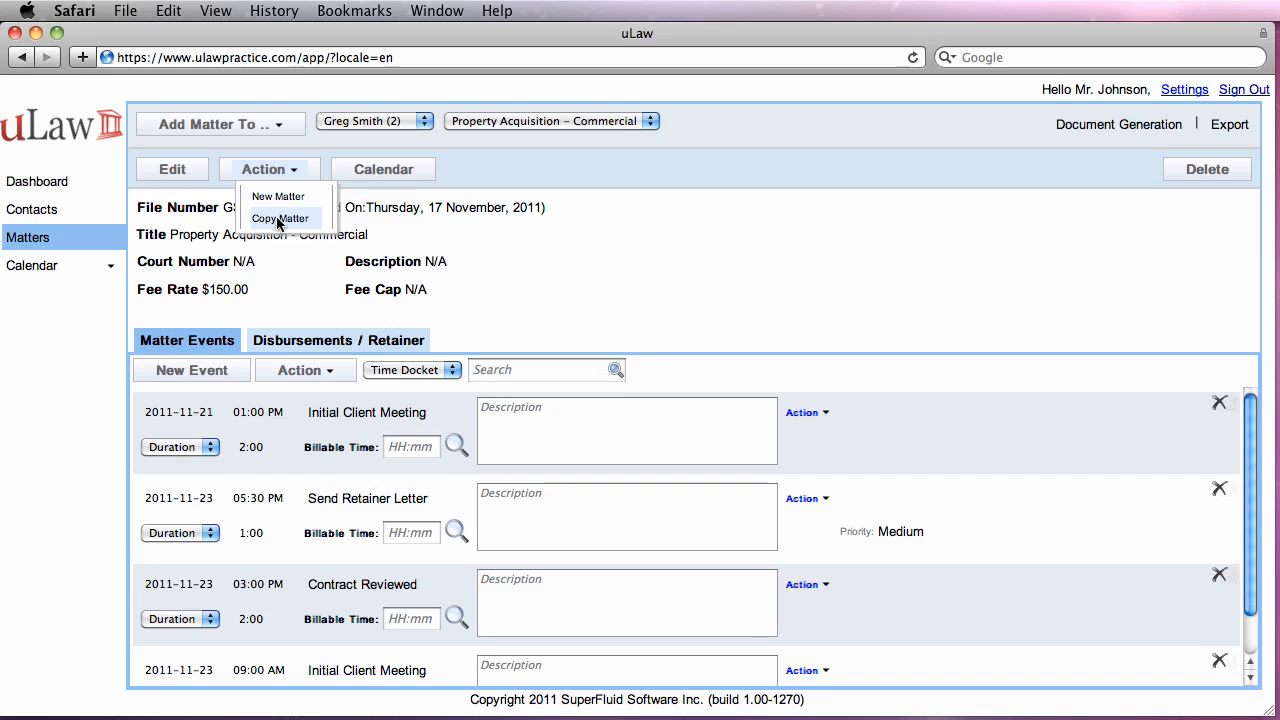
click(265, 220)
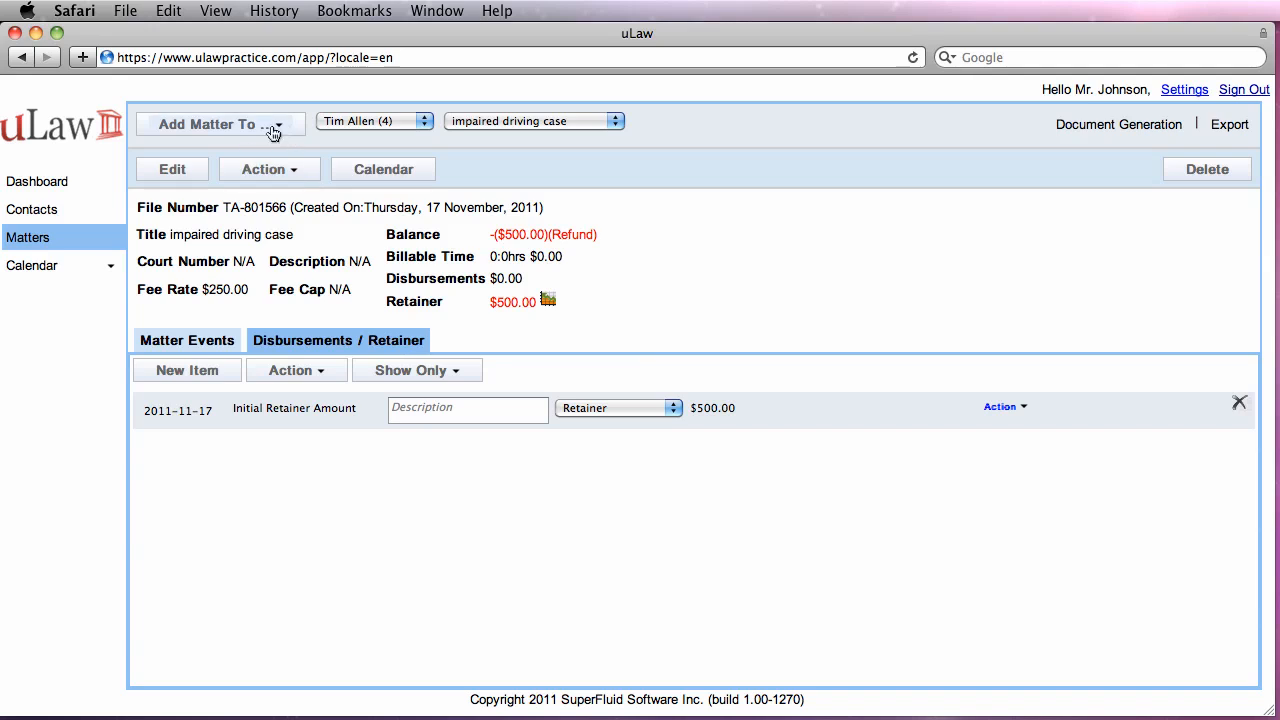
click(272, 130)
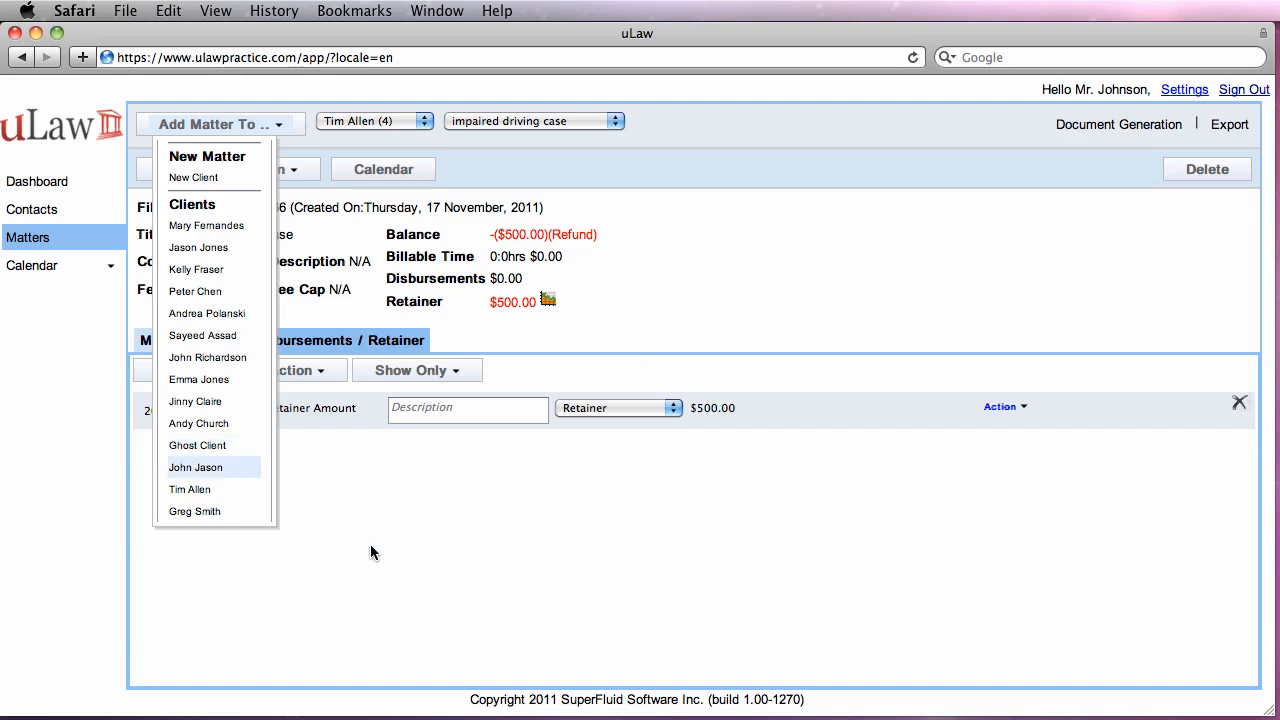
click(407, 574)
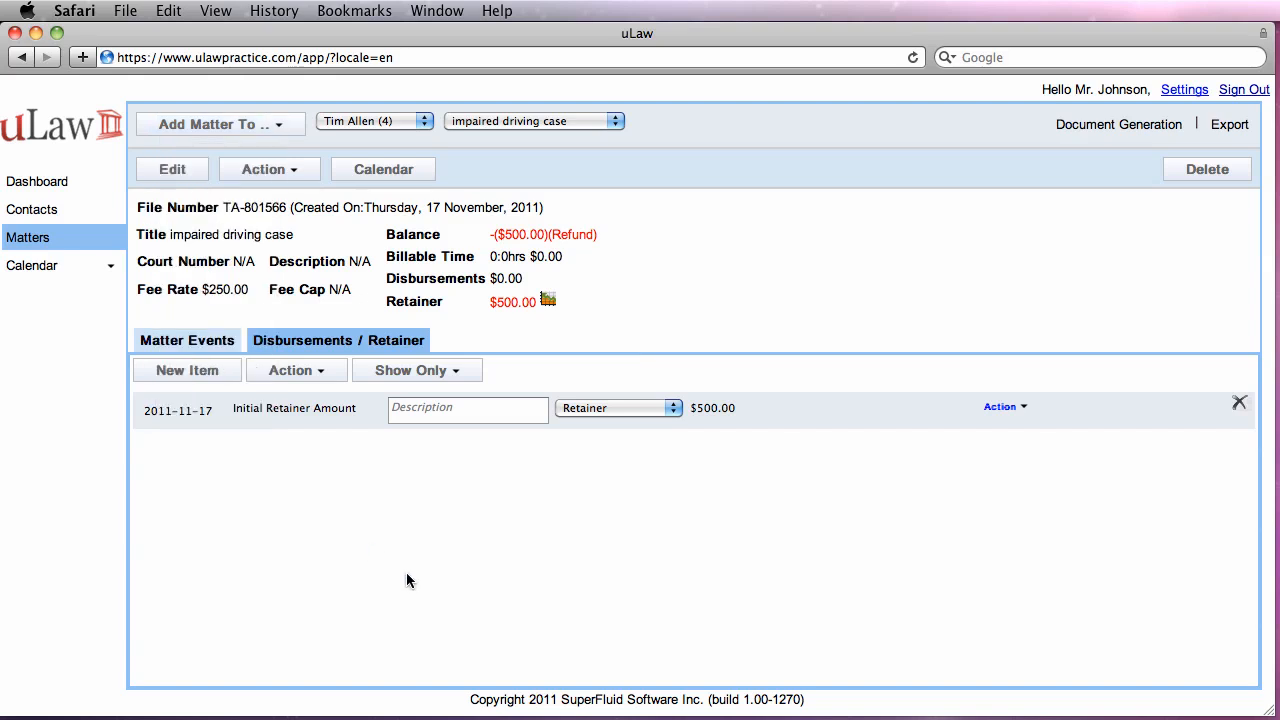
Set up a copy of the impaired driving case matter with the last-listed client as the recipient
click(268, 172)
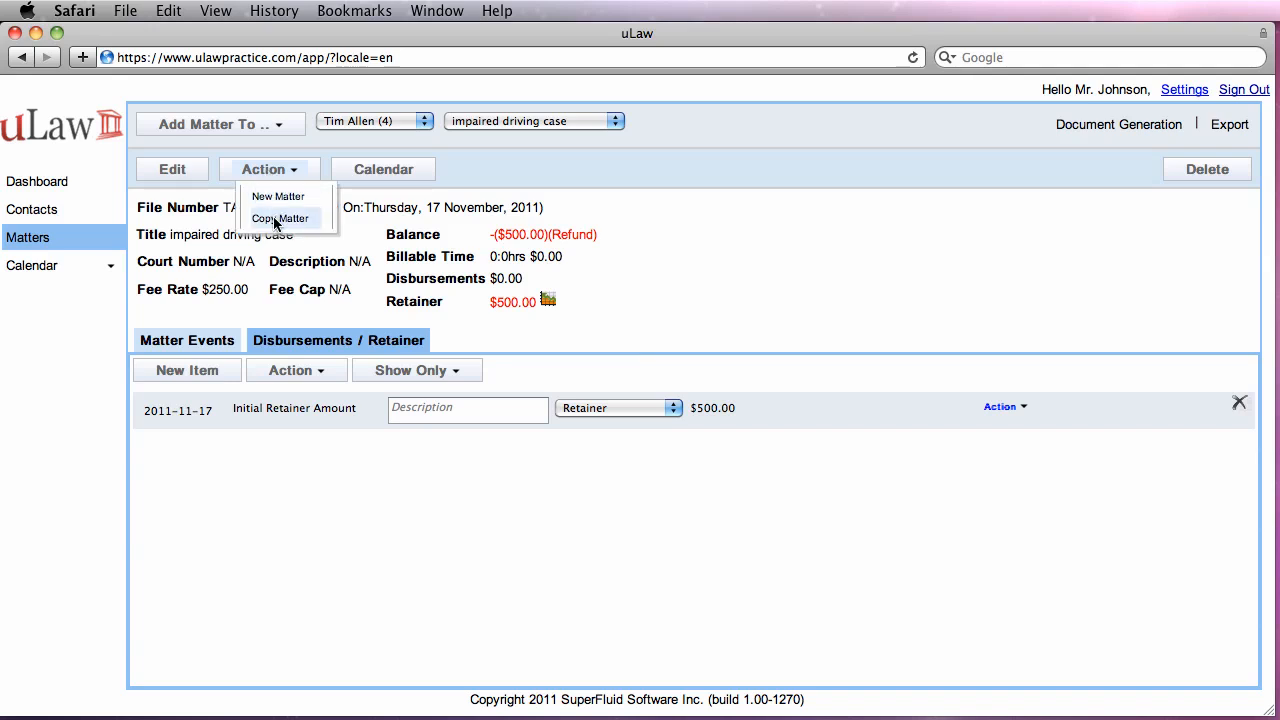
click(275, 220)
click(640, 268)
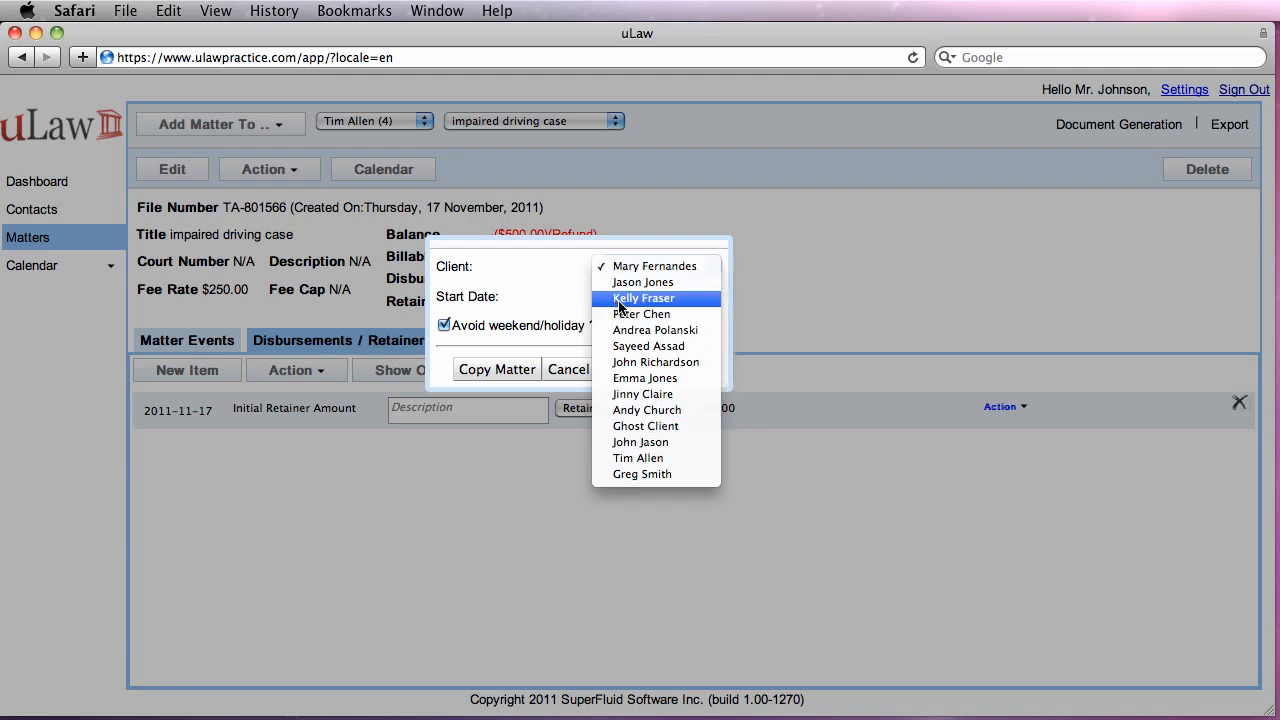
click(650, 474)
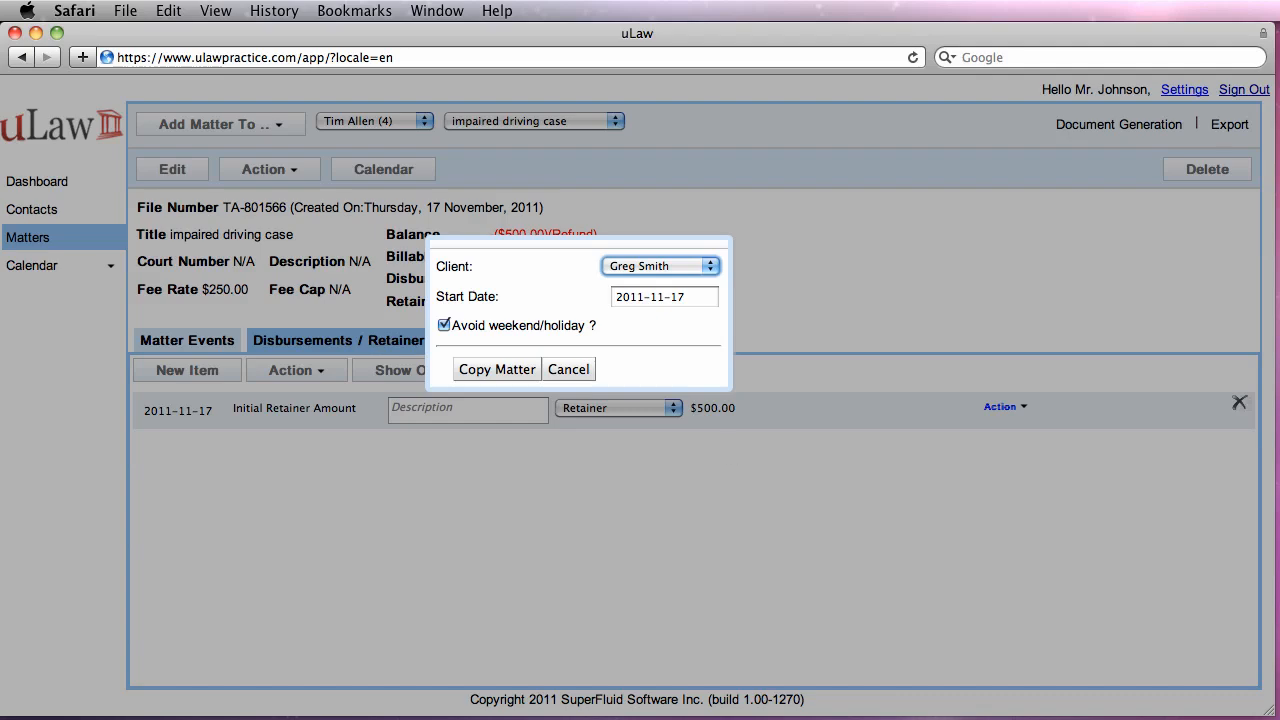